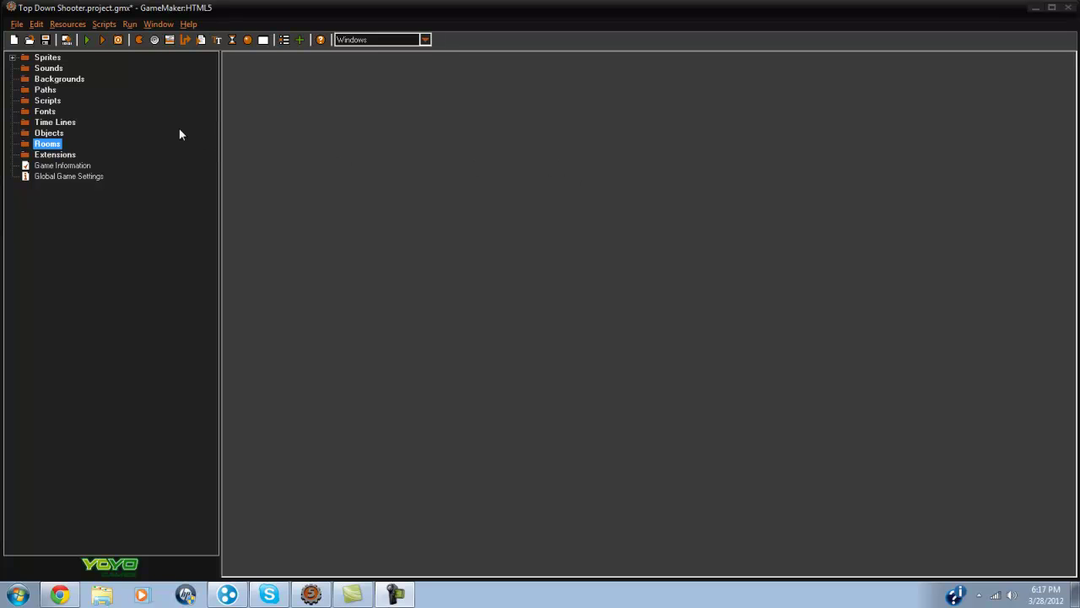
- Inspect spr_player zoomed in the image editor, then open spr_bullet's properties (origin 2,2)
left_click(12, 56)
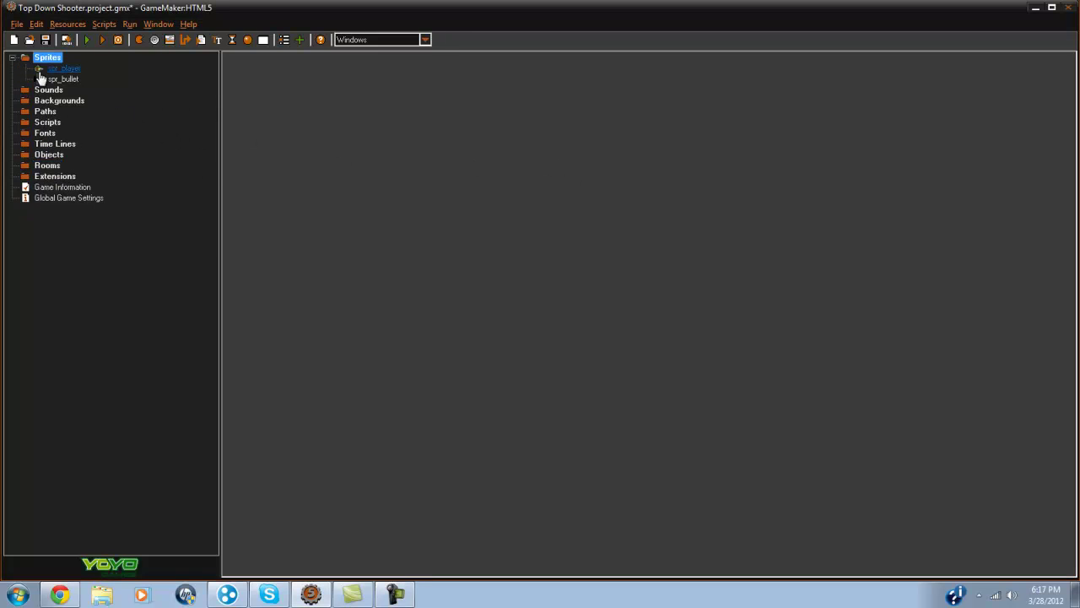
double_click(63, 67)
left_click_drag(641, 194, 688, 142)
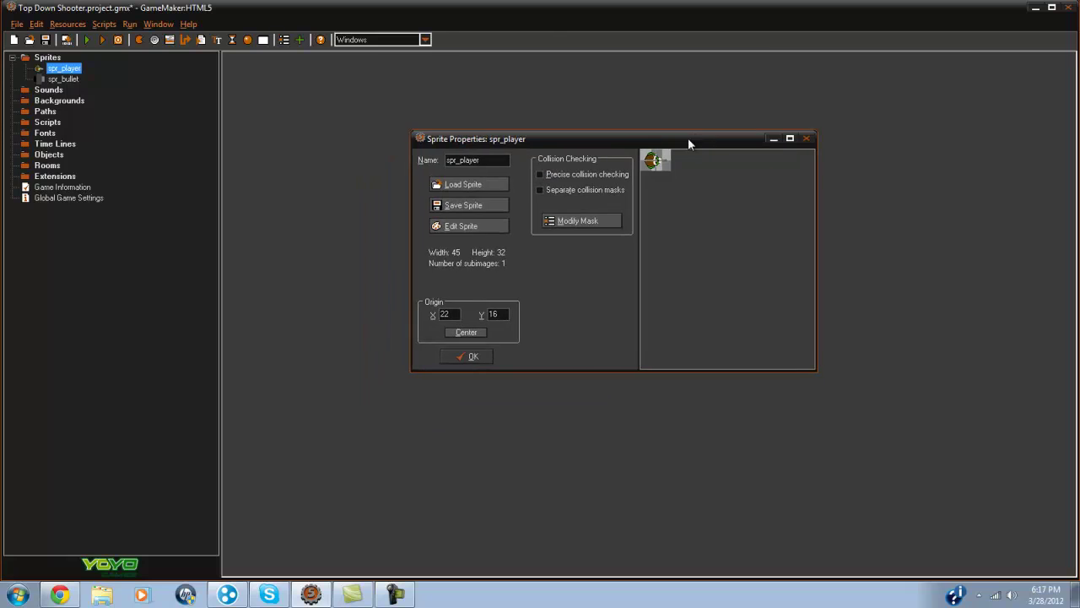
left_click(492, 227)
double_click(434, 126)
left_click(532, 85)
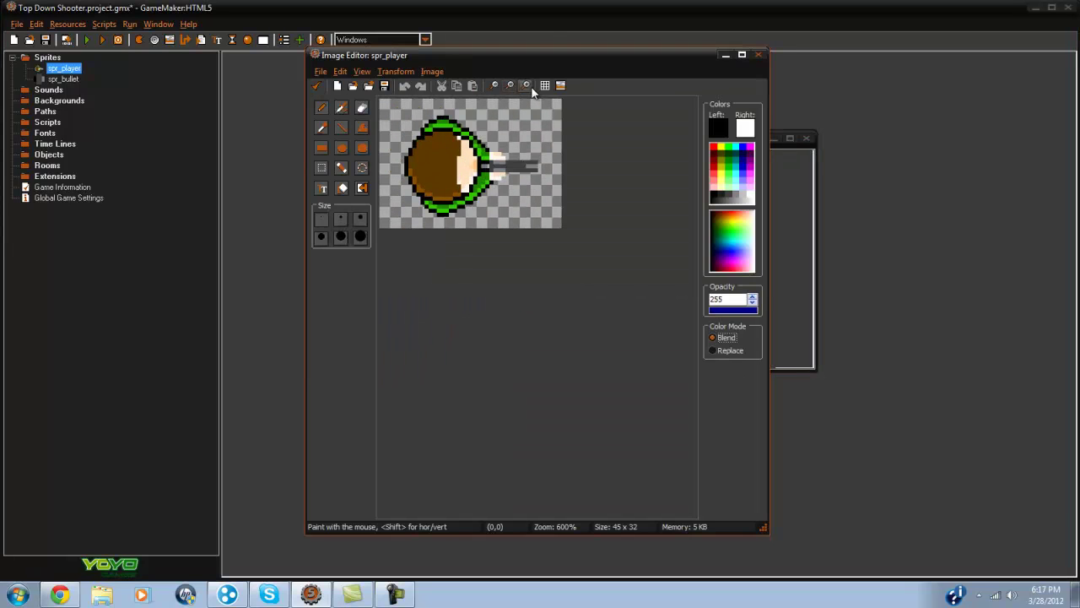
left_click(318, 86)
left_click(325, 103)
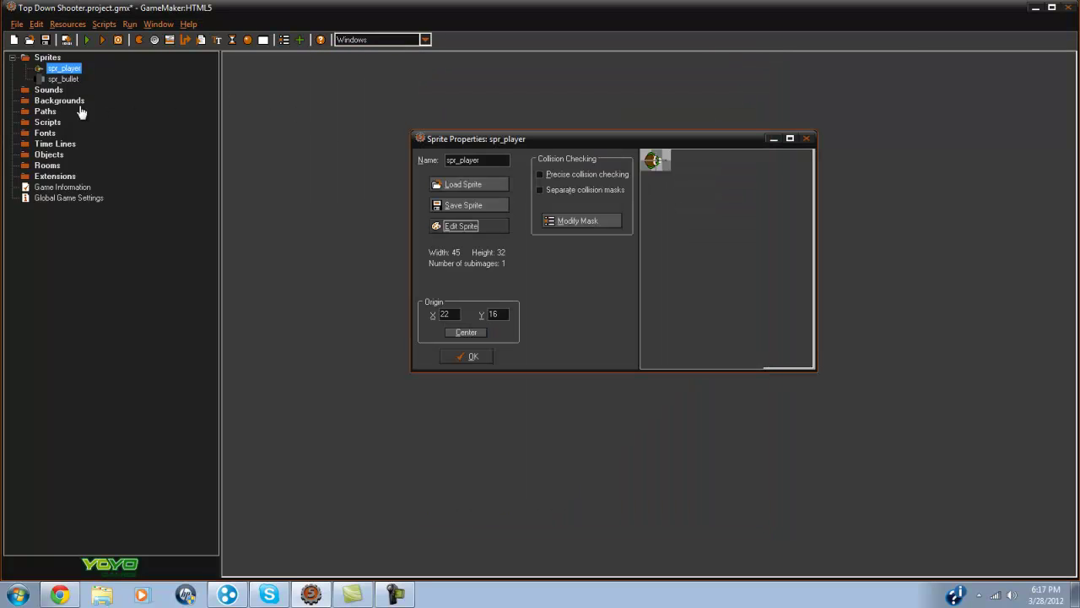
double_click(64, 79)
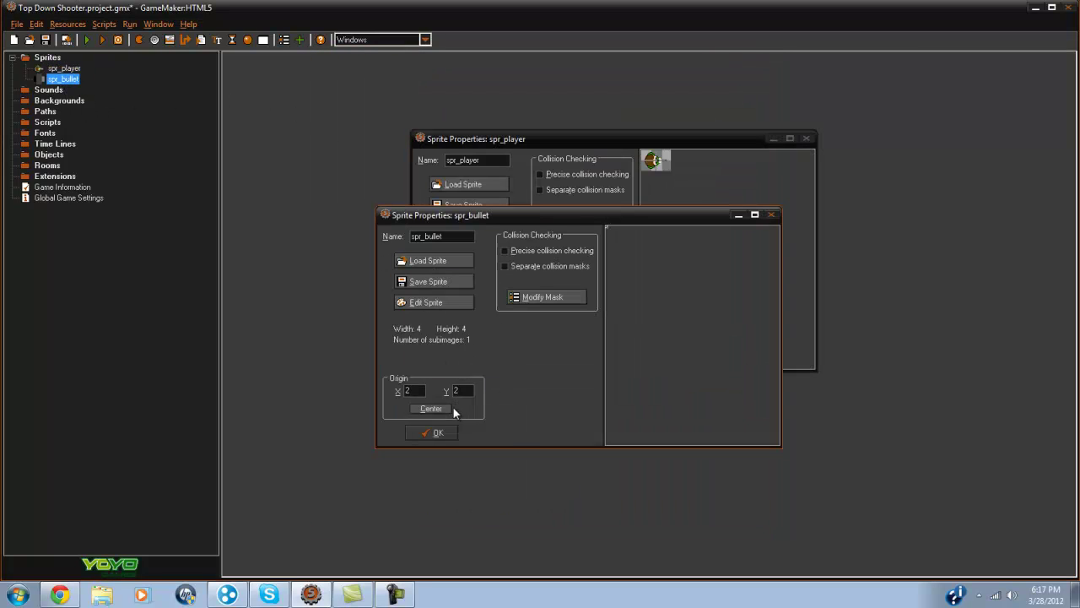
- Close the sprite windows and create obj_player using the spr_player sprite
left_click(434, 432)
left_click(478, 353)
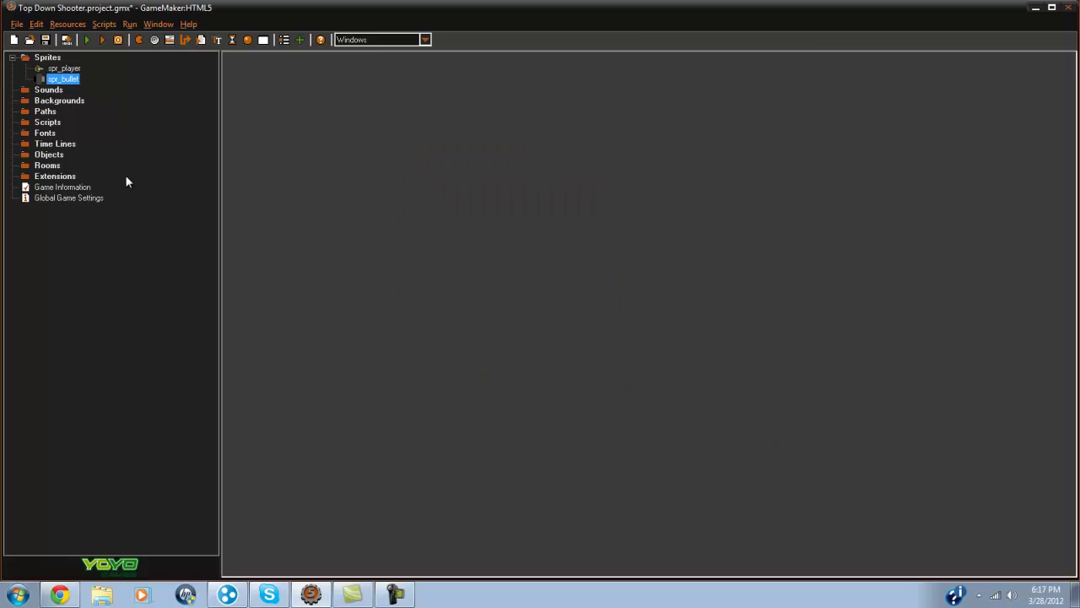
right_click(55, 154)
left_click(93, 159)
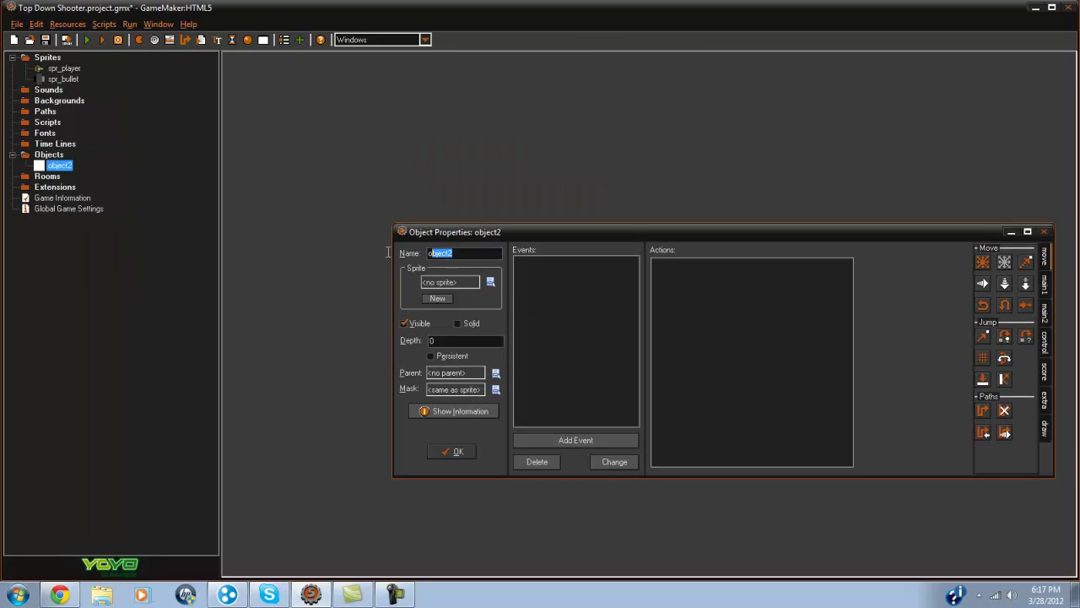
type("o")
key("BackSpace")
key("BackSpace")
left_click(490, 281)
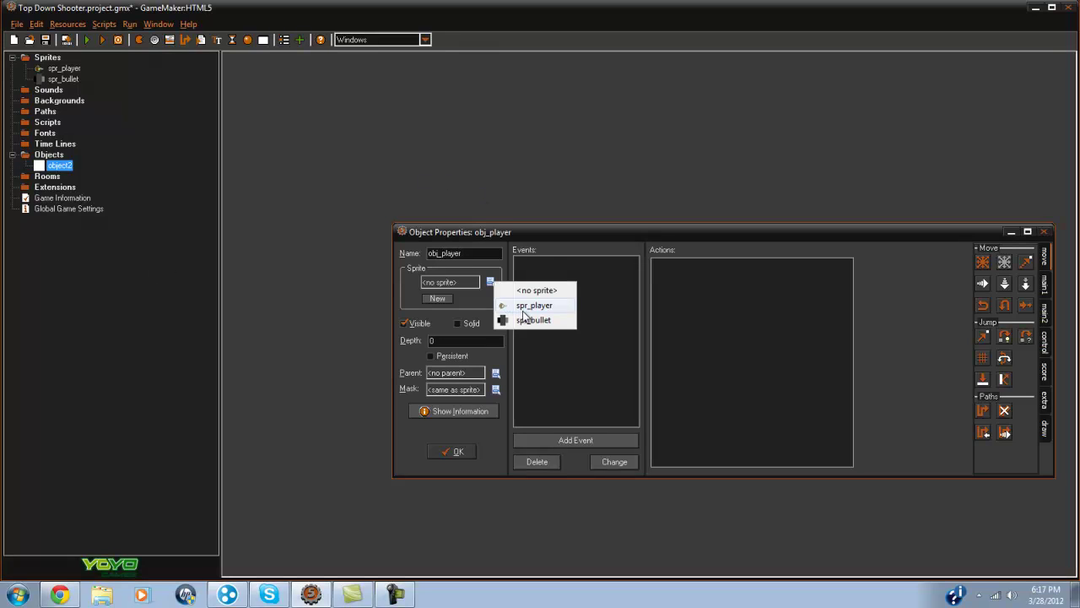
- Add a Create event whose code sets shooting=false and health=100
left_click(537, 302)
left_click(591, 439)
left_click(503, 230)
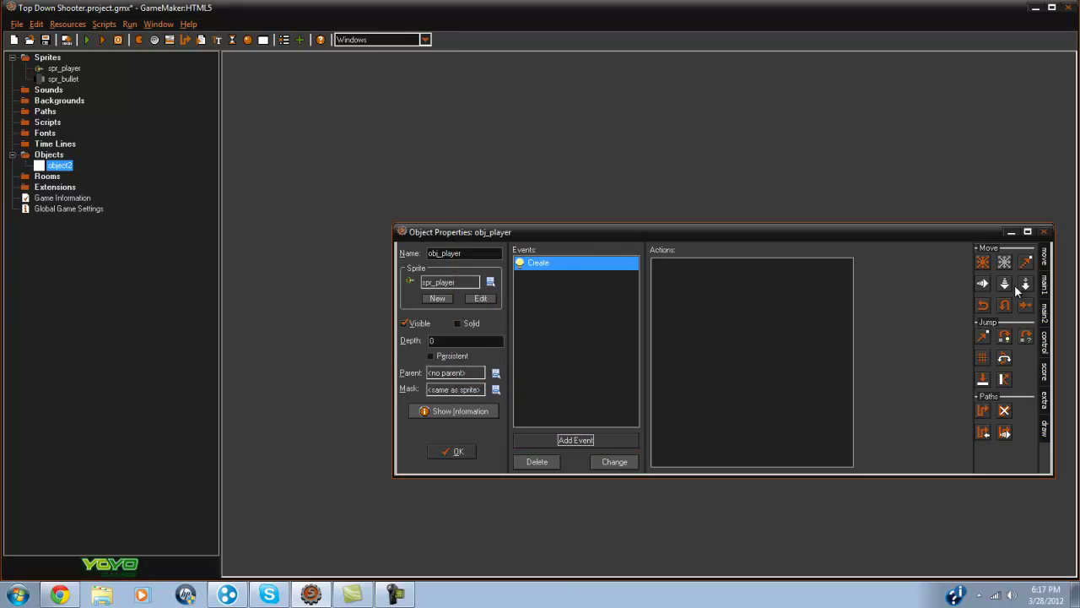
left_click(1044, 353)
left_click_drag(1005, 390, 751, 321)
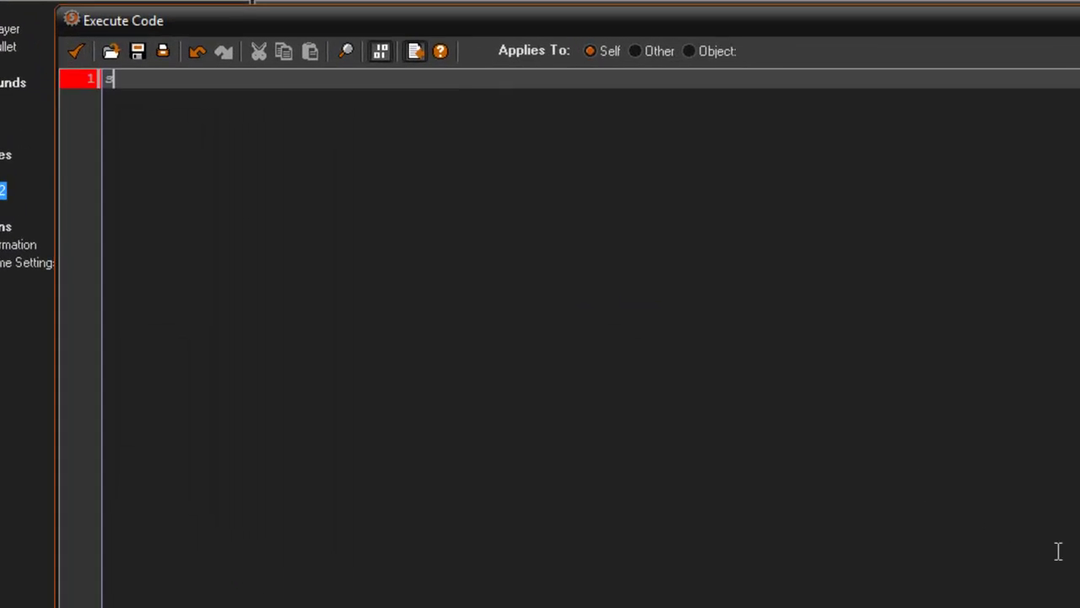
type("shooting")
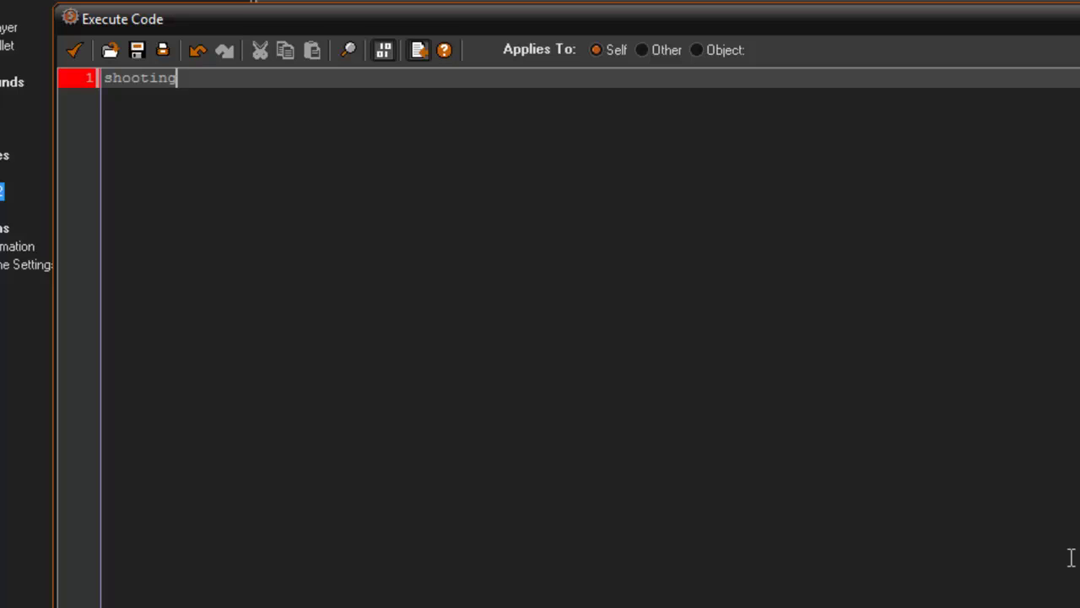
type("=false")
key("Return")
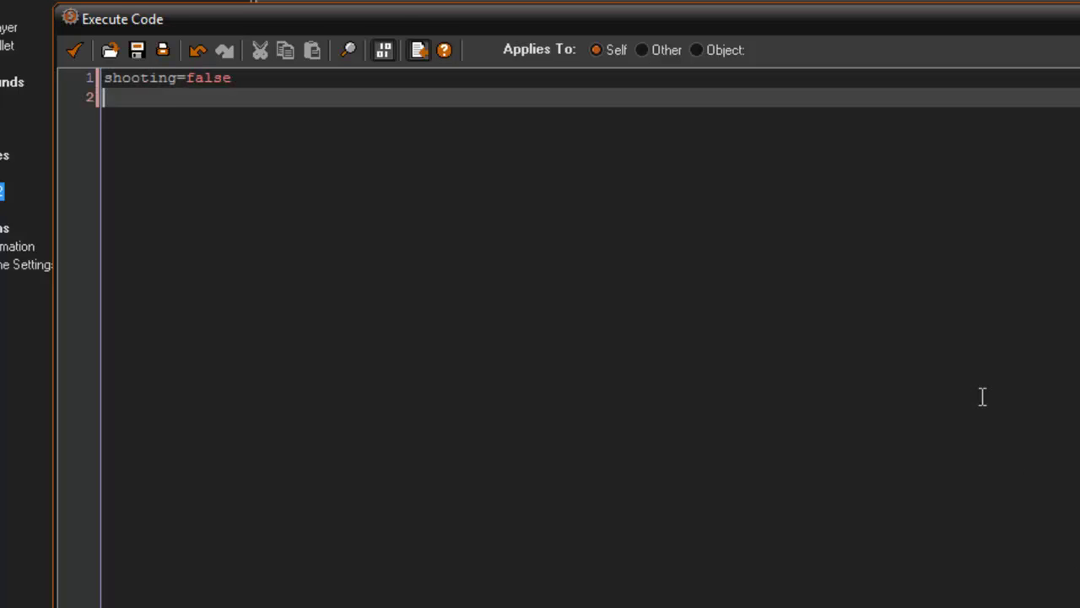
type("he")
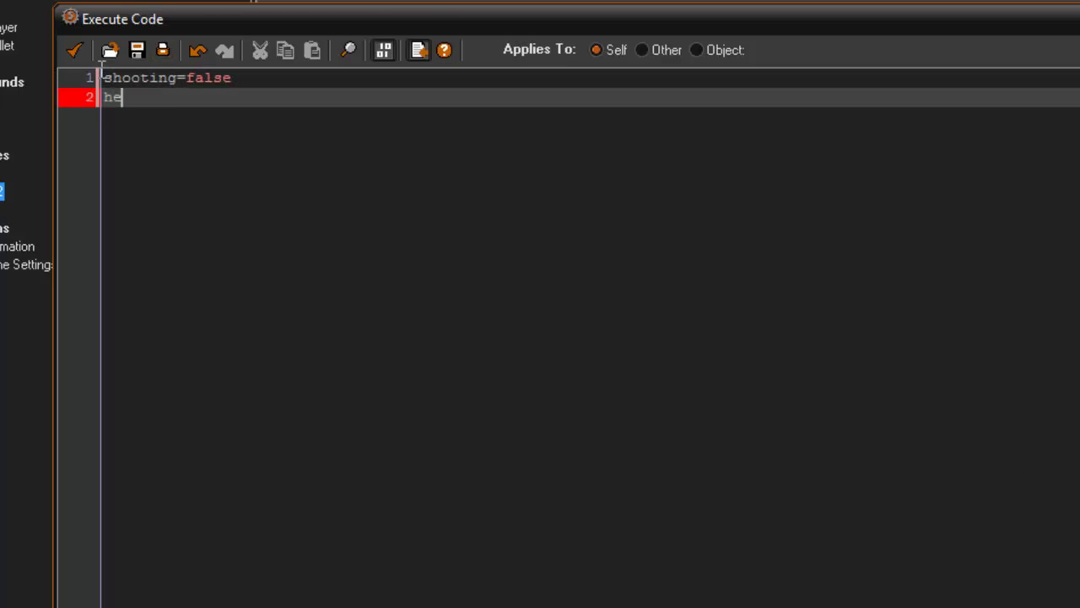
type("alth")
type("=")
type("100")
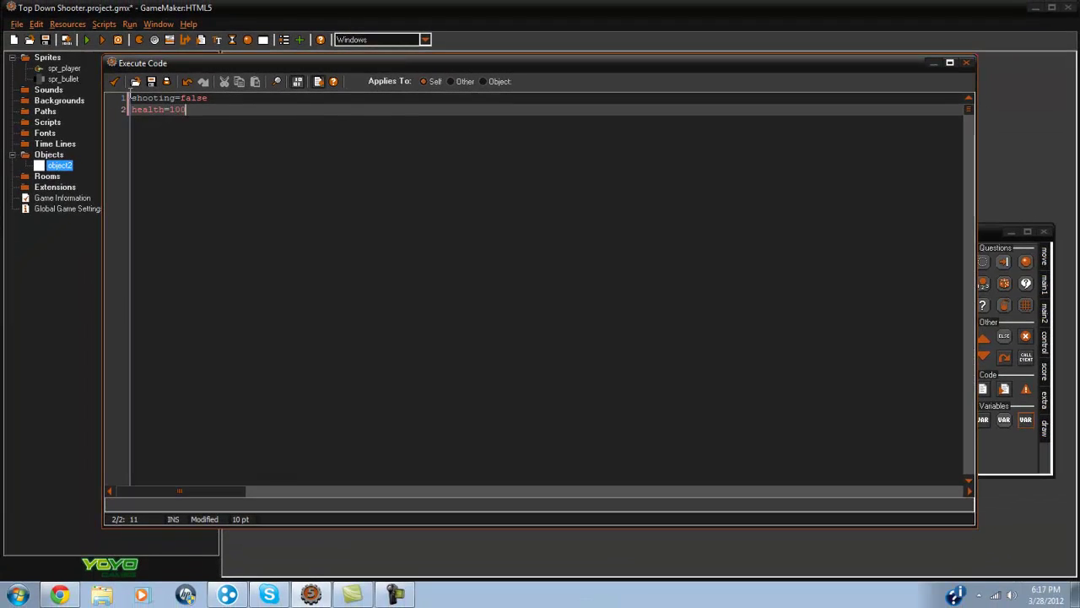
- Close the Create code and add a Step event with an Execute Code action
left_click(113, 81)
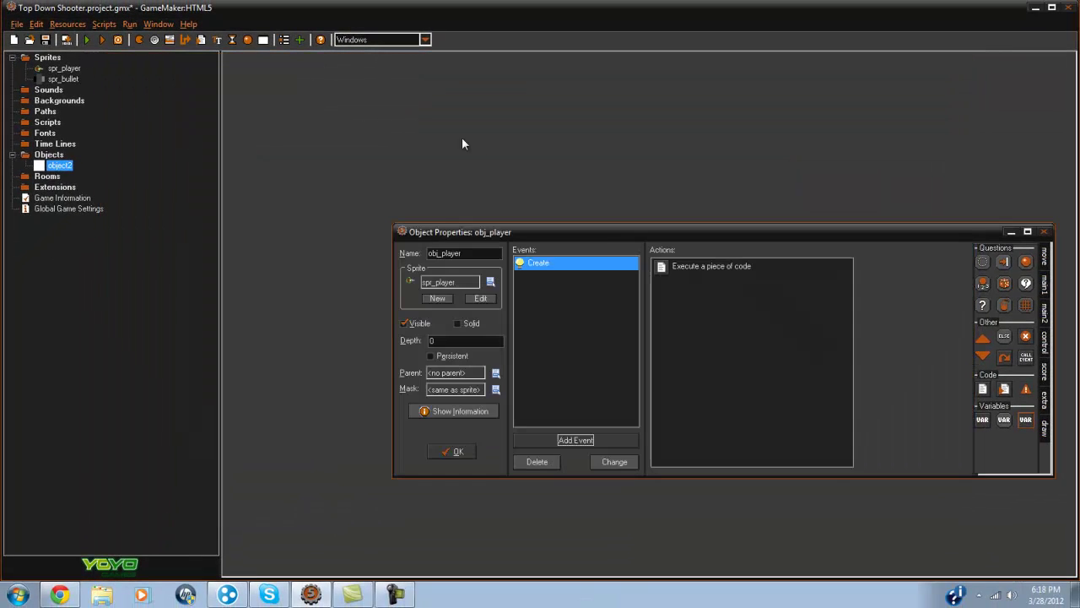
left_click(581, 395)
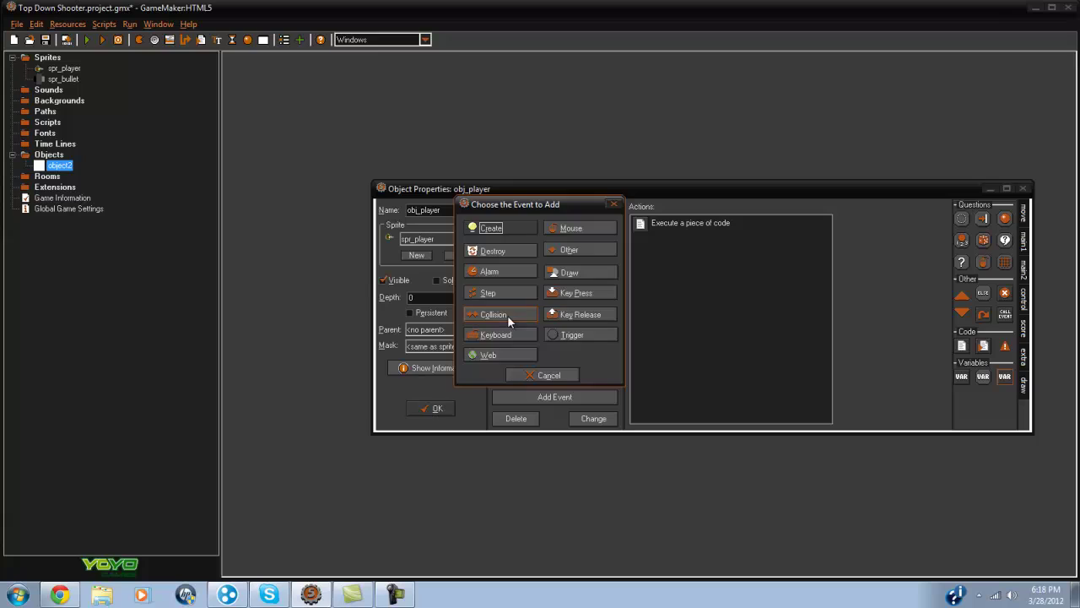
left_click(509, 296)
left_click_drag(981, 347, 716, 329)
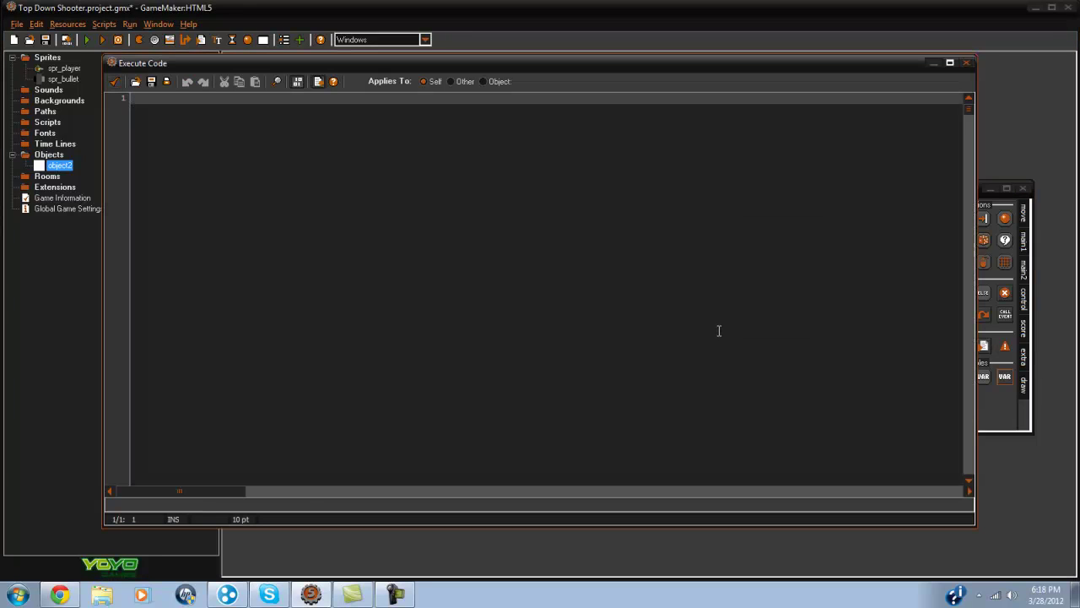
- Begin the movement code with 'if keyboard_check(vk_right) &&'
type("if place_")
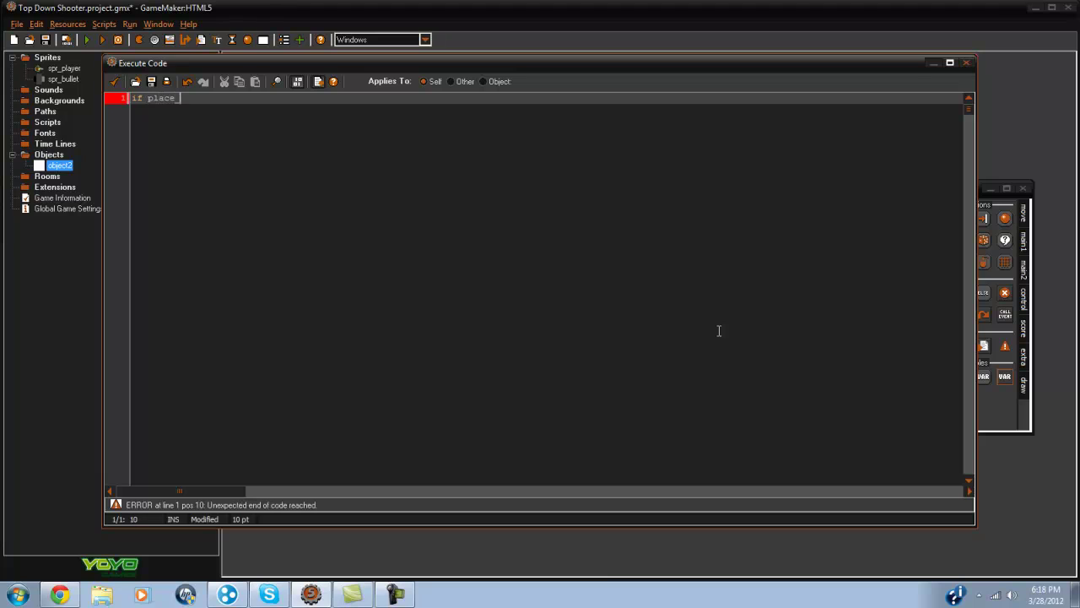
key("BackSpace")
key("BackSpace")
key("BackSpace")
key("BackSpace")
key("BackSpace")
key("BackSpace")
type("key")
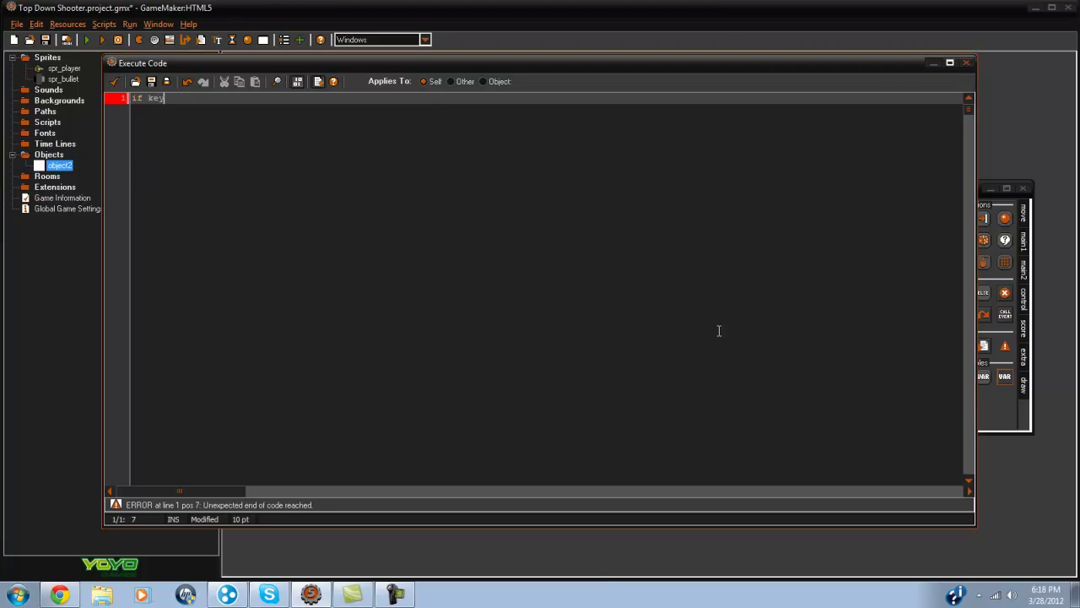
type("boar")
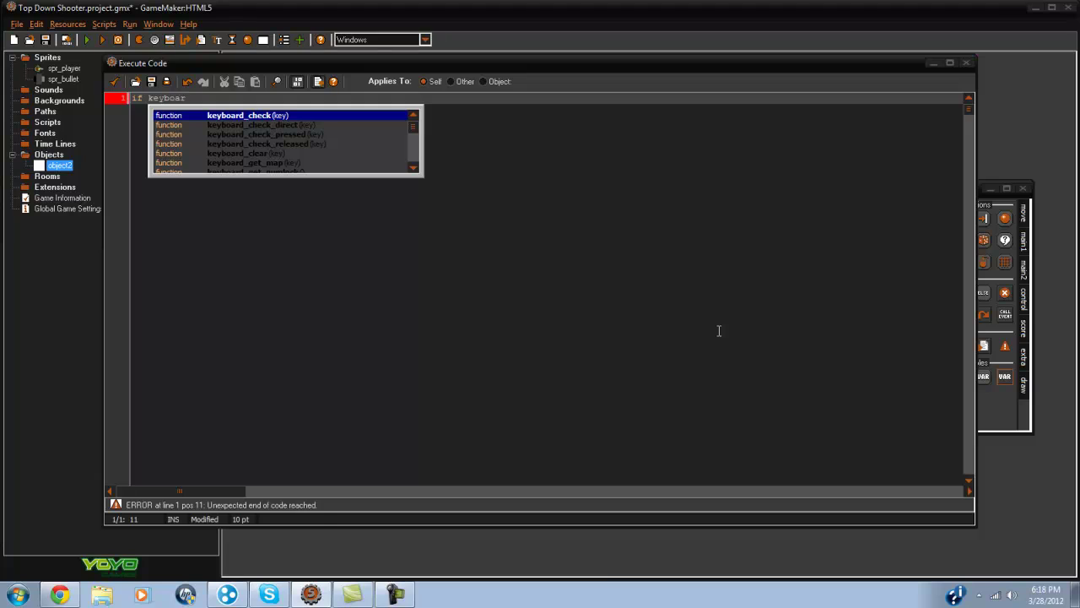
key("Return")
type("(")
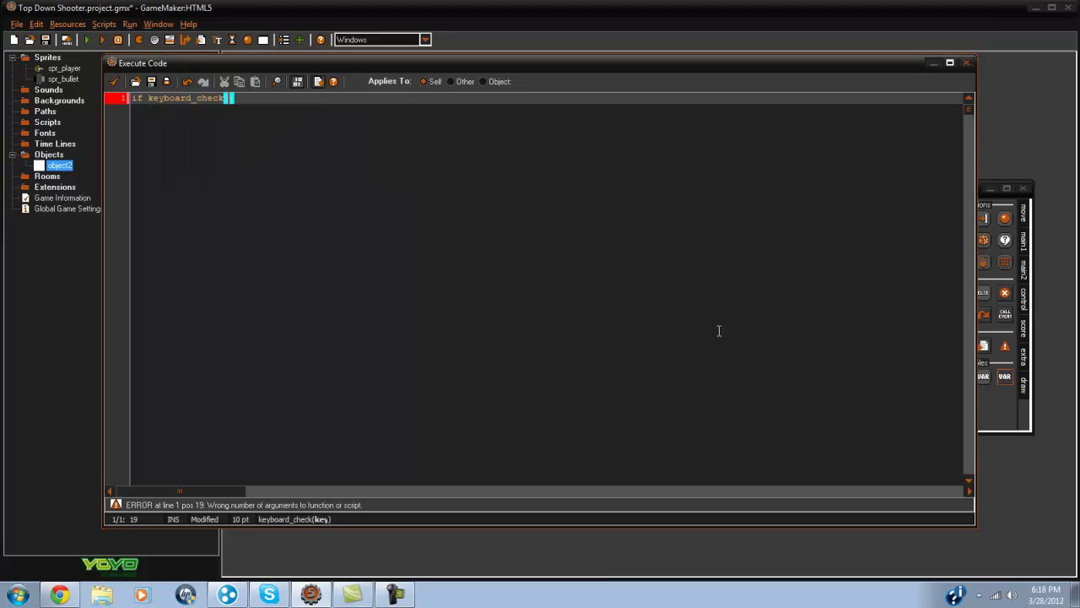
type("vk_right")
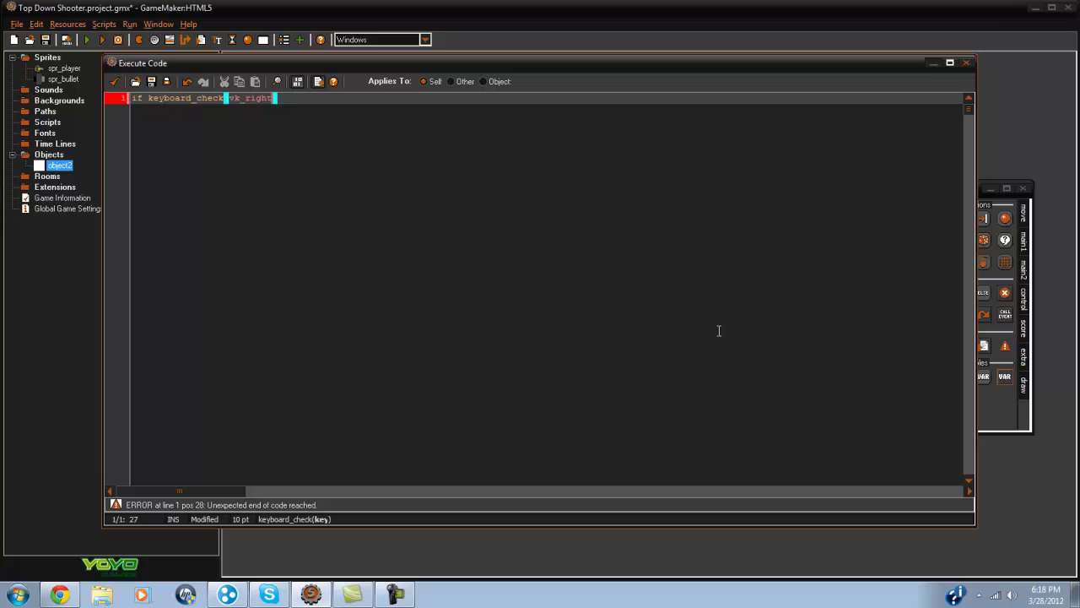
type(") && place_free(x+5,y) {x+=5")
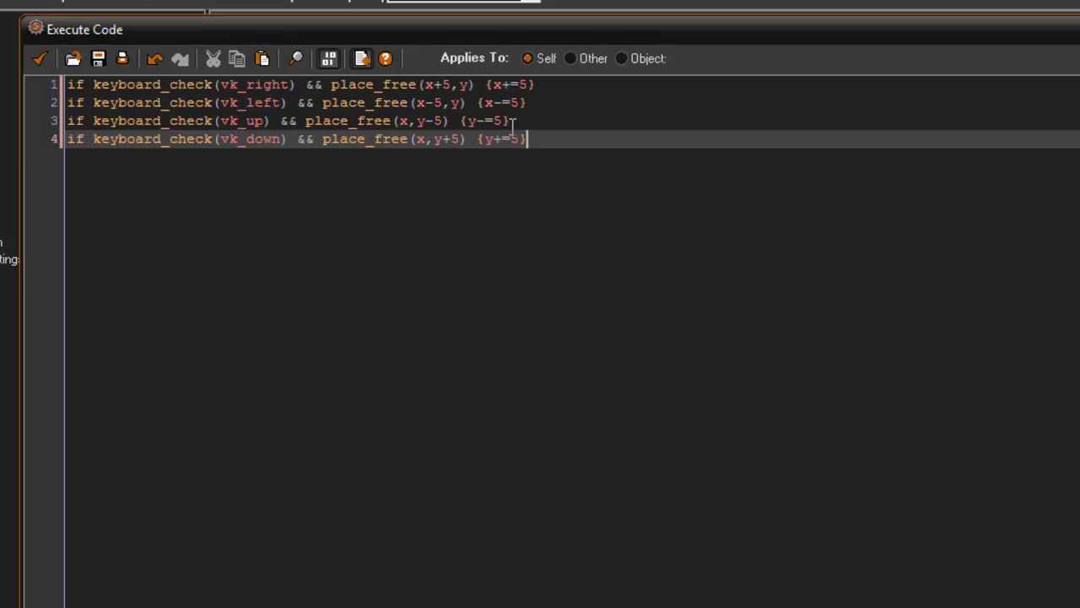
- Insert blank lines above the four arrow-key movement lines
key("ctrl+a")
left_click(562, 161)
key("ctrl+Home")
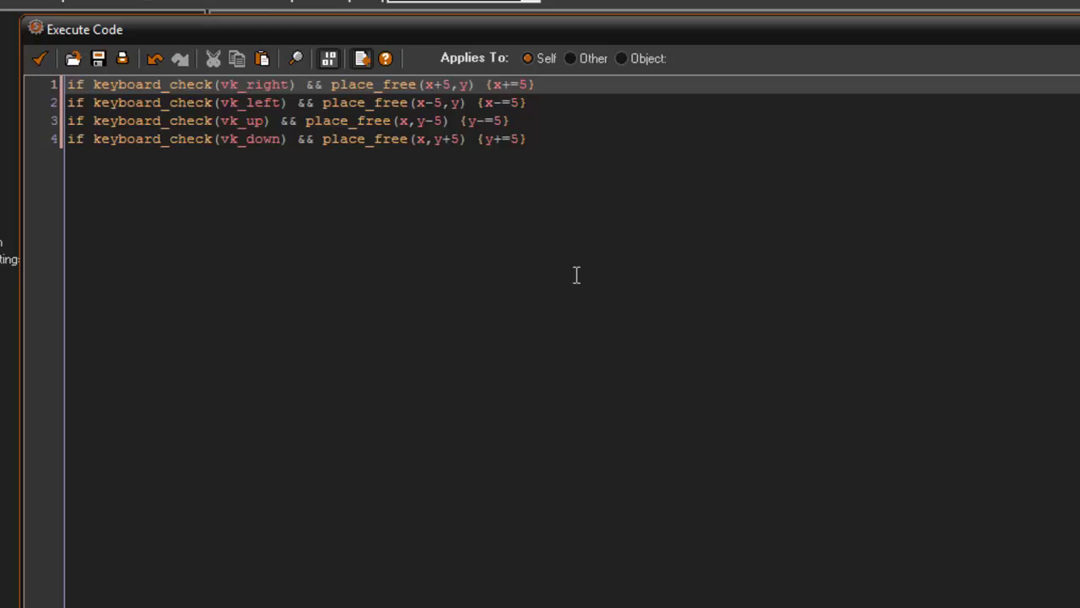
key("Return")
key("Up")
key("Return")
key("Up")
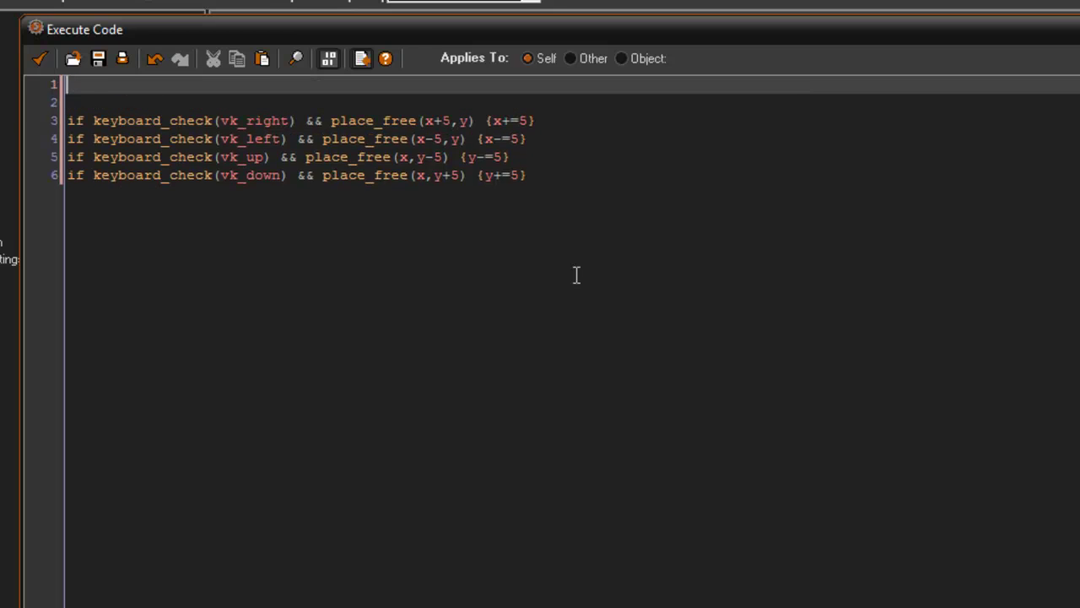
- Write image_angle = point_direction(x,y,mouse_x,mouse_y); with image_angle = direction below it
type("image_")
type("angle")
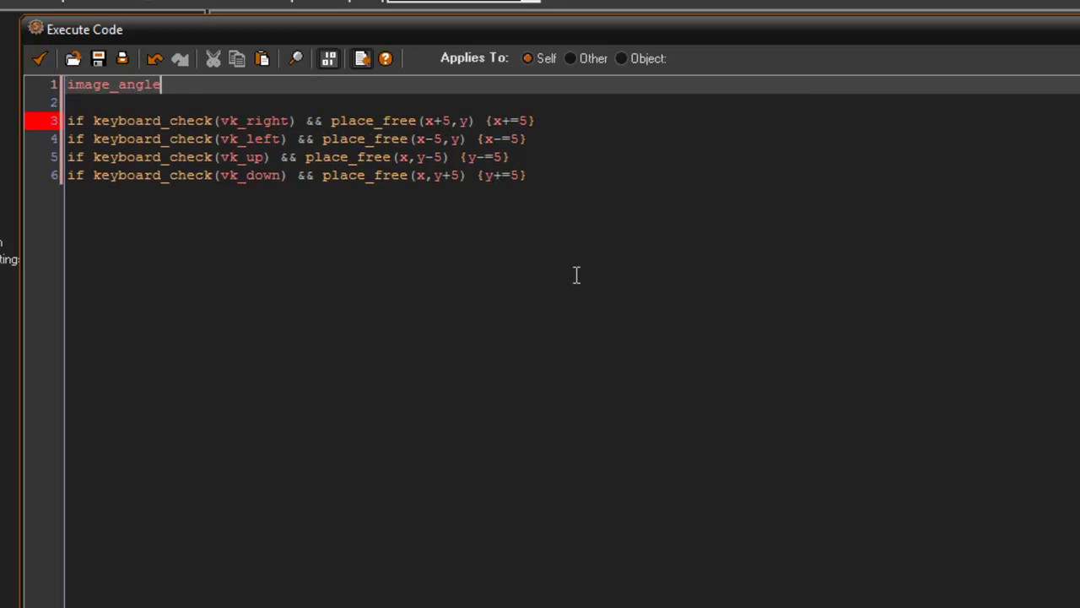
type(" p")
type("oint")
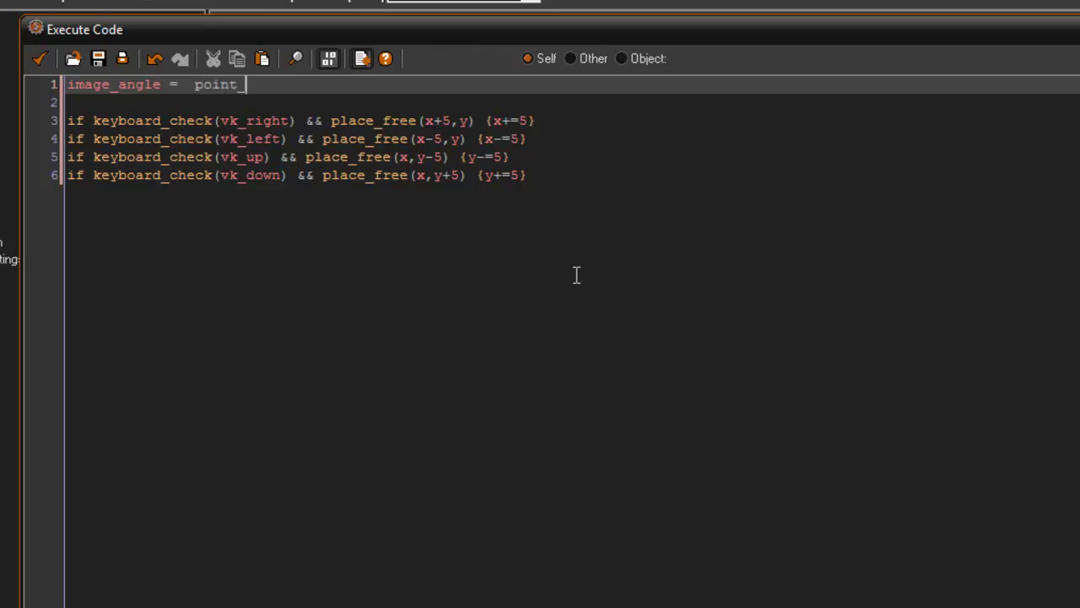
type("_dire")
type("ction")
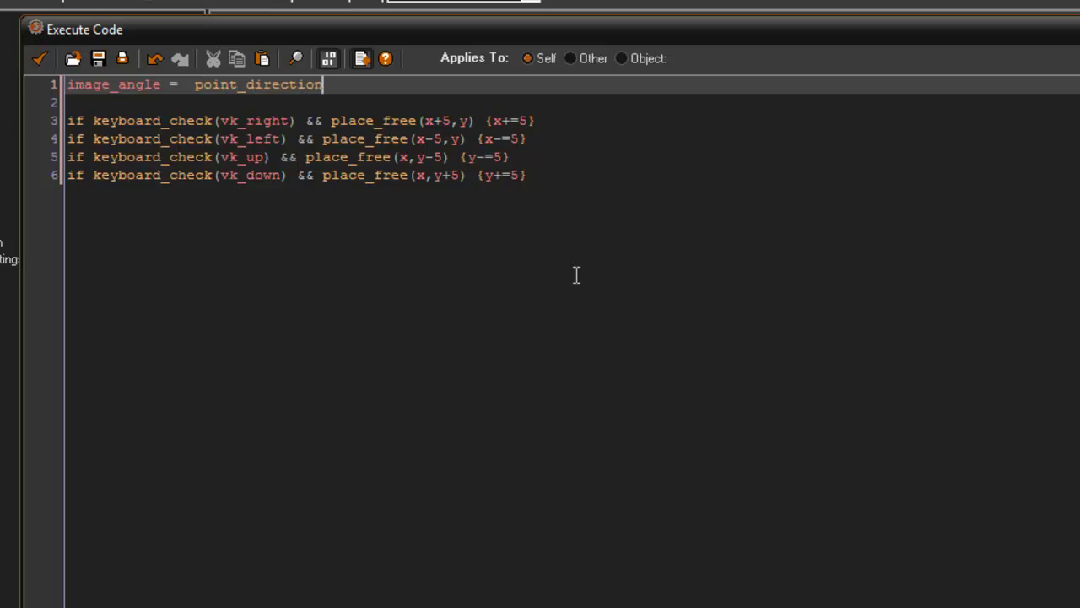
type("()")
type("m")
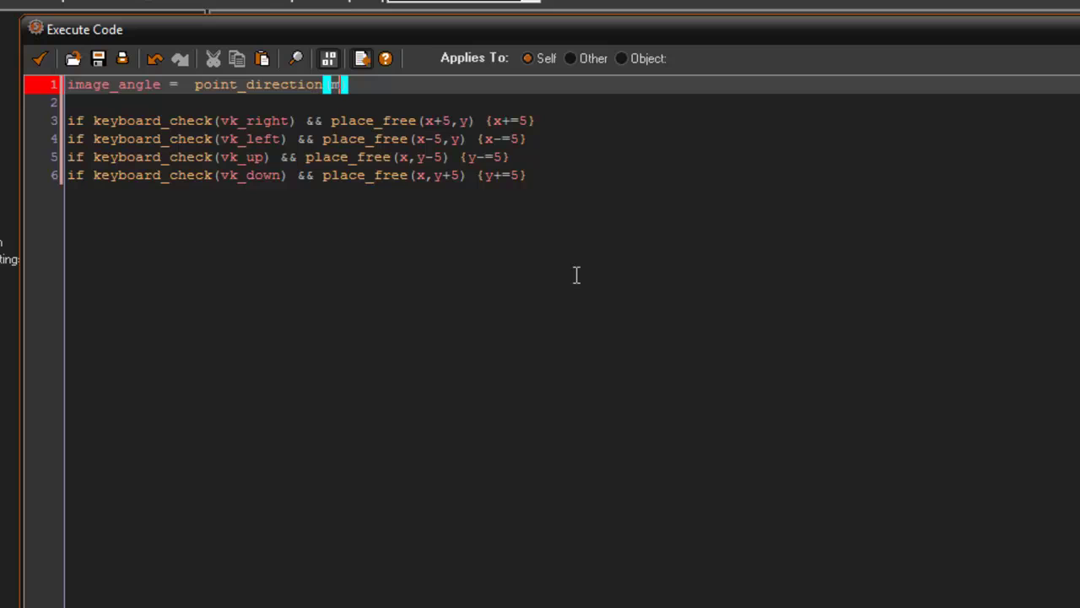
type(",y,mo")
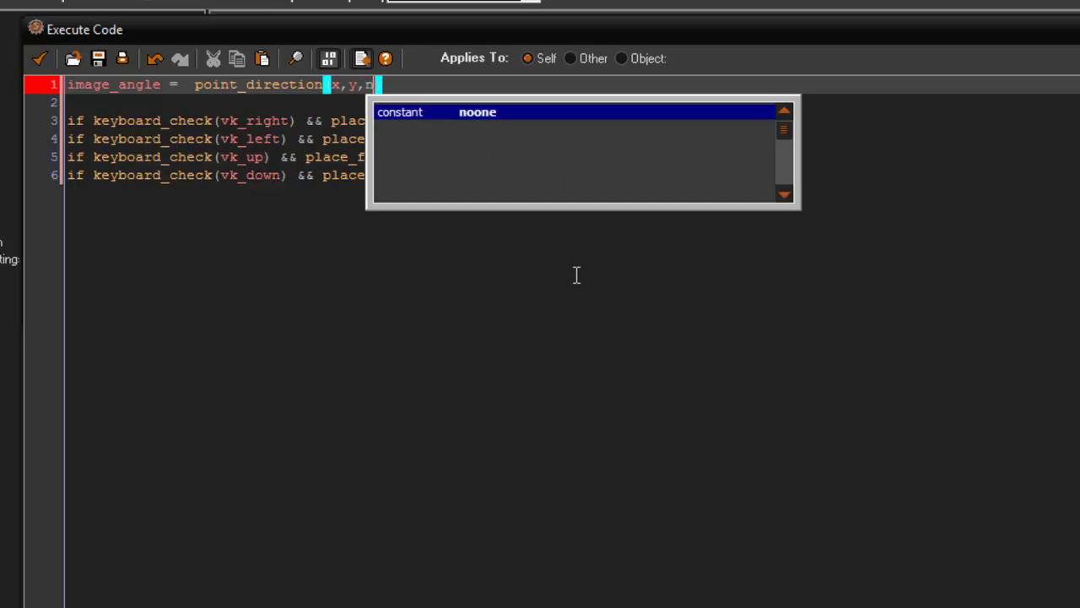
type("use_x,")
key("BackSpace")
key("BackSpace")
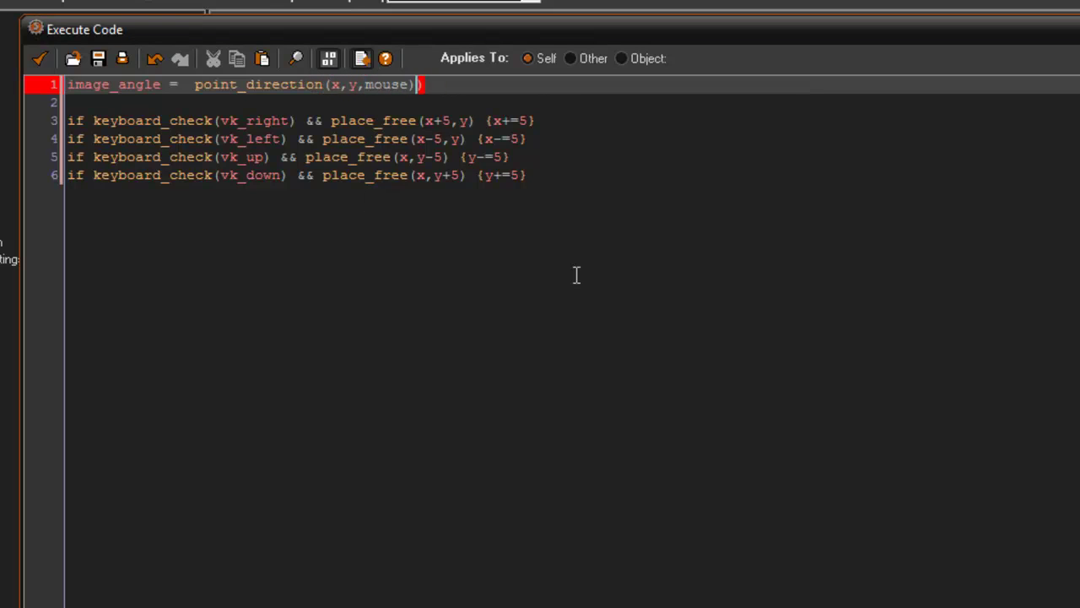
key("BackSpace")
type("_x,mo")
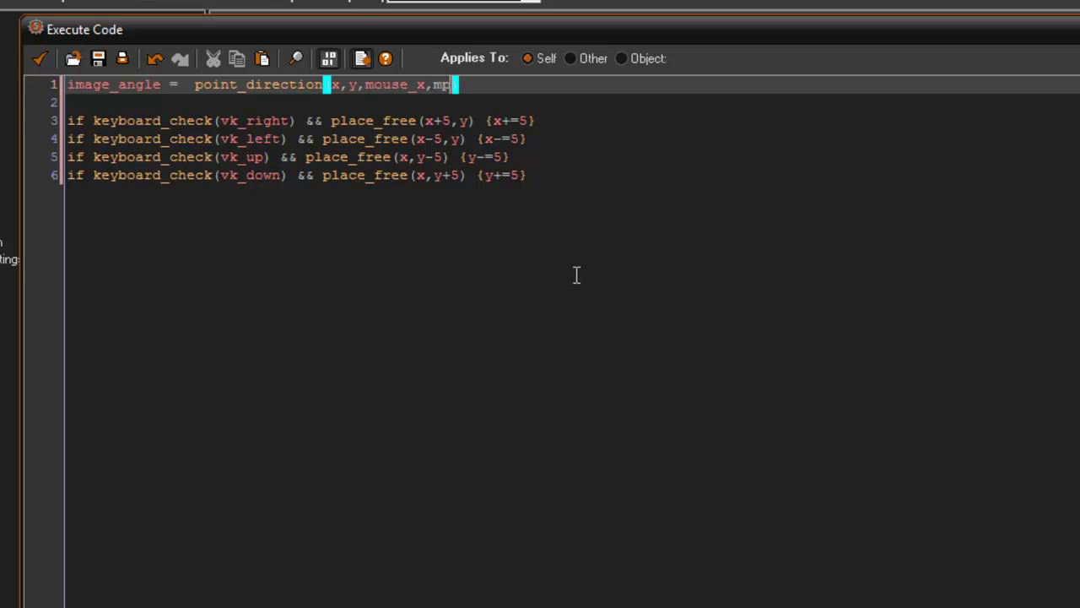
type("u")
key("BackSpace")
type("use")
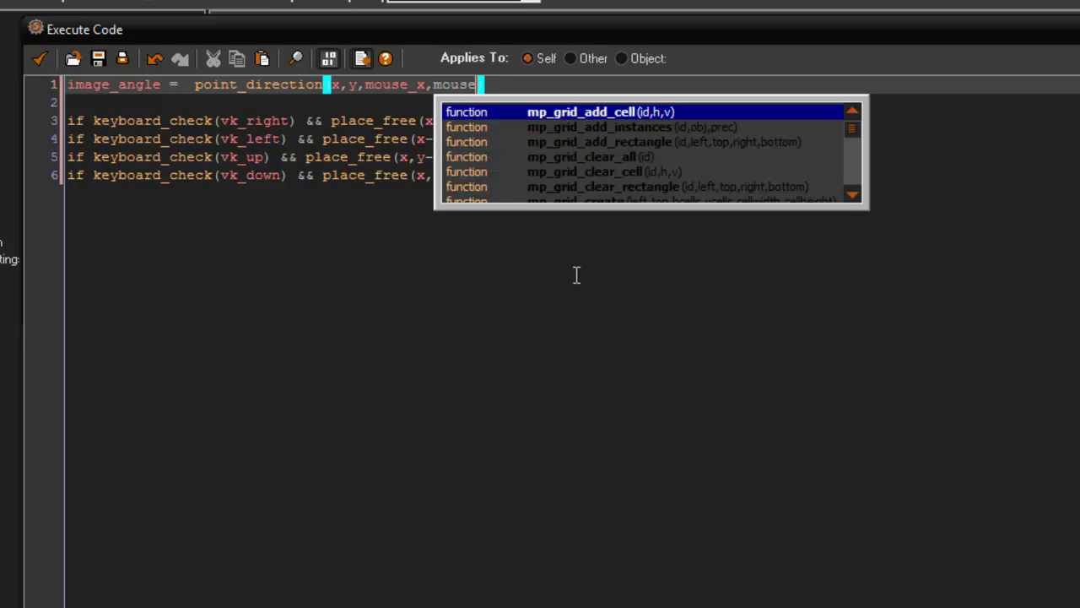
type("_y)")
key("Escape")
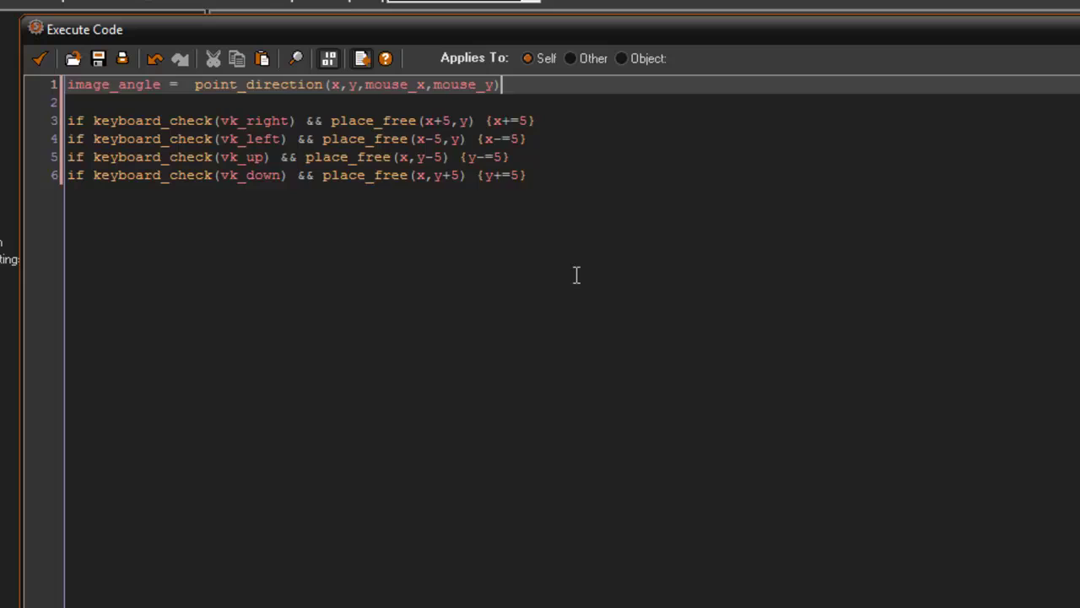
type(";")
key("Return")
type("i")
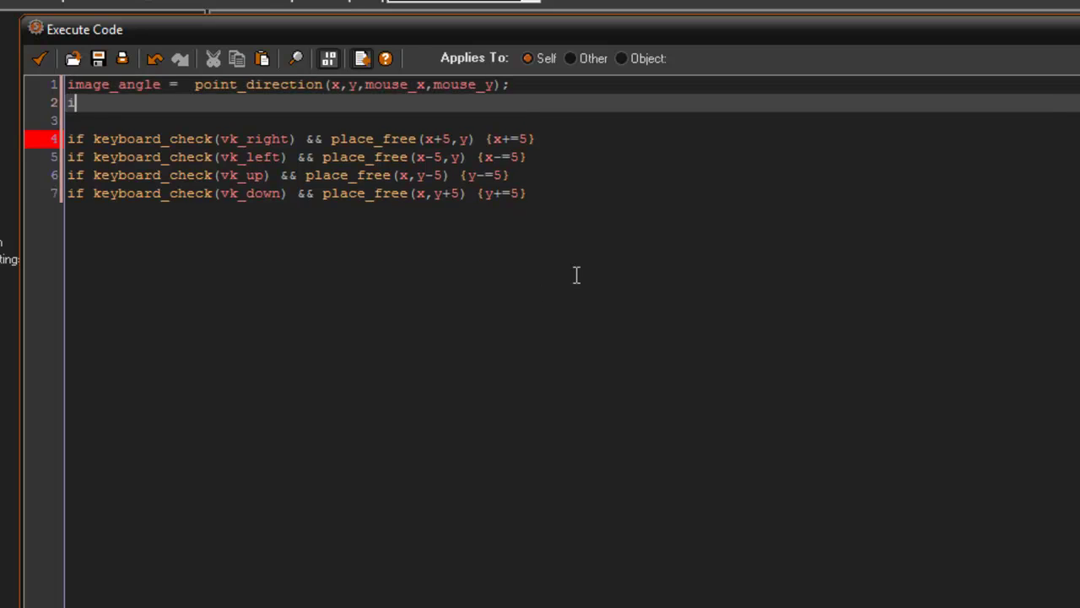
type("mage_angle = ")
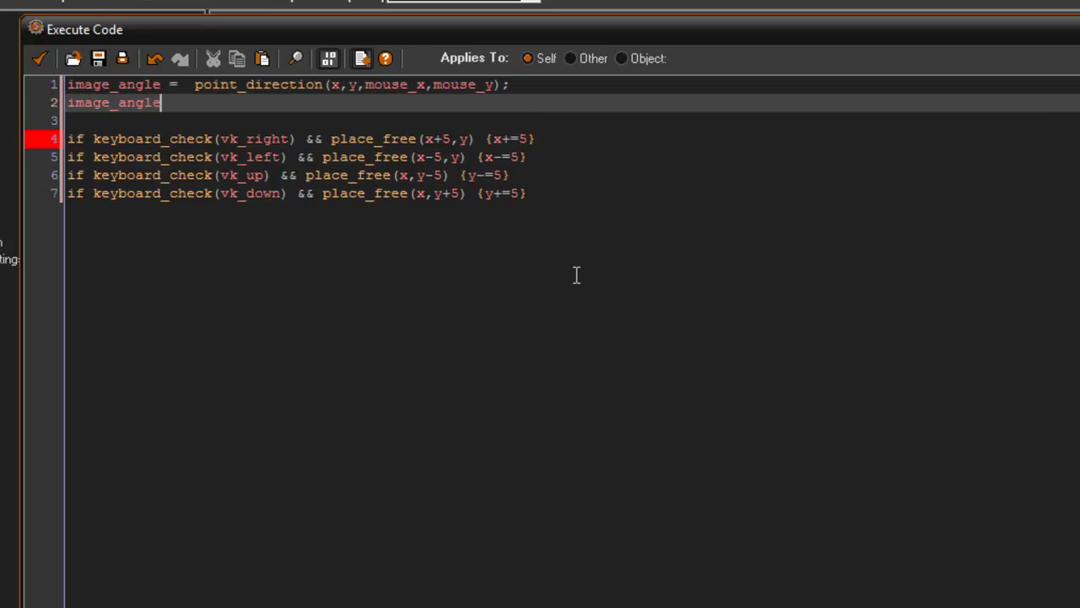
type("direction")
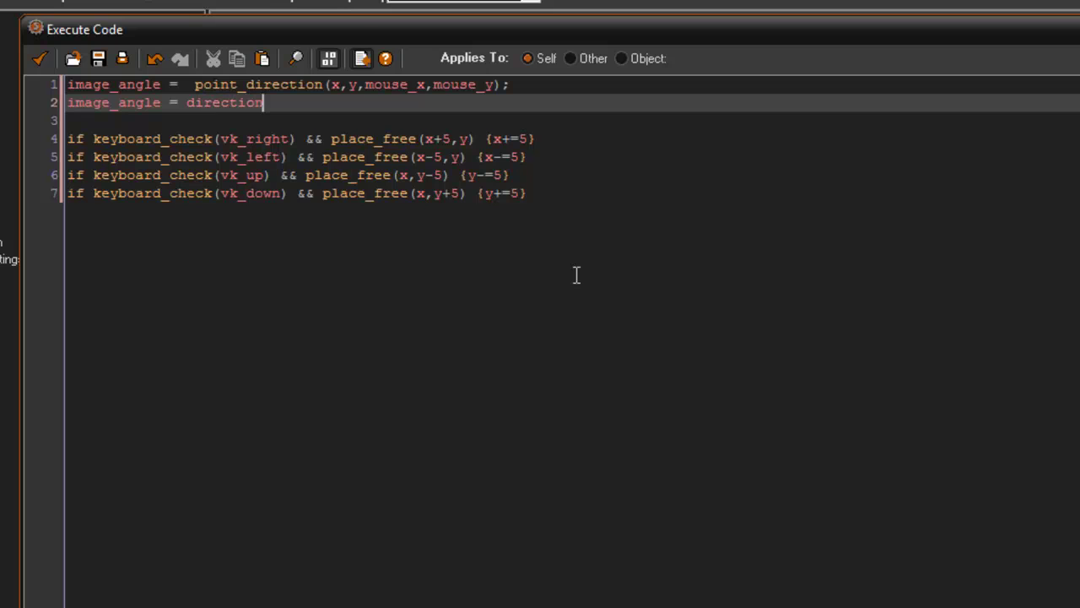
- Close obj_player's properties, test-run the game in room1, and close the game window
left_click(40, 59)
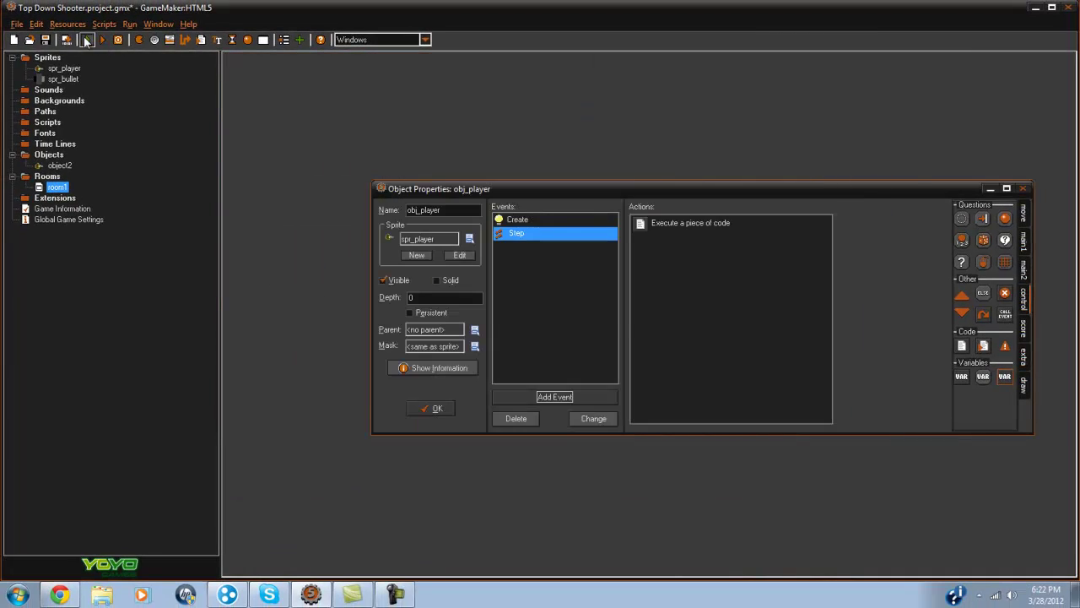
left_click(87, 40)
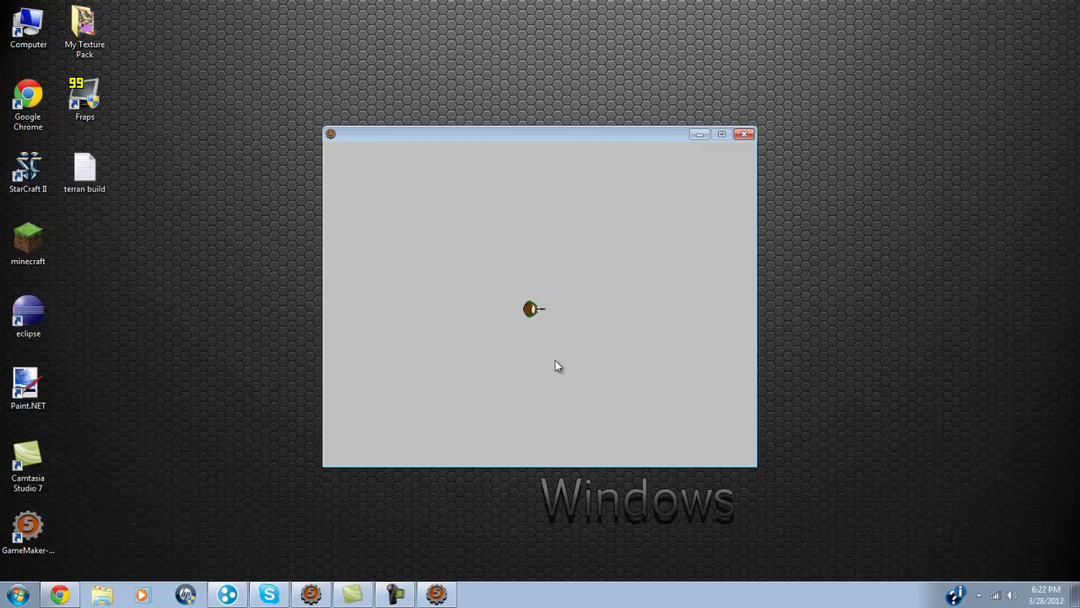
left_click(745, 134)
- Delete the image_angle = direction line from the player's Step code
double_click(651, 223)
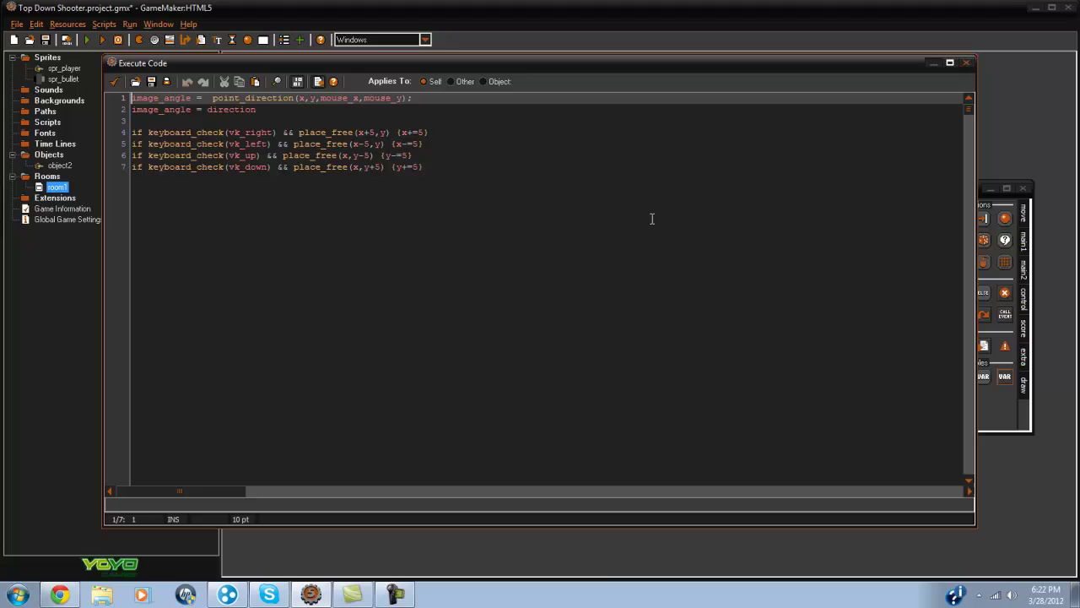
left_click(283, 111)
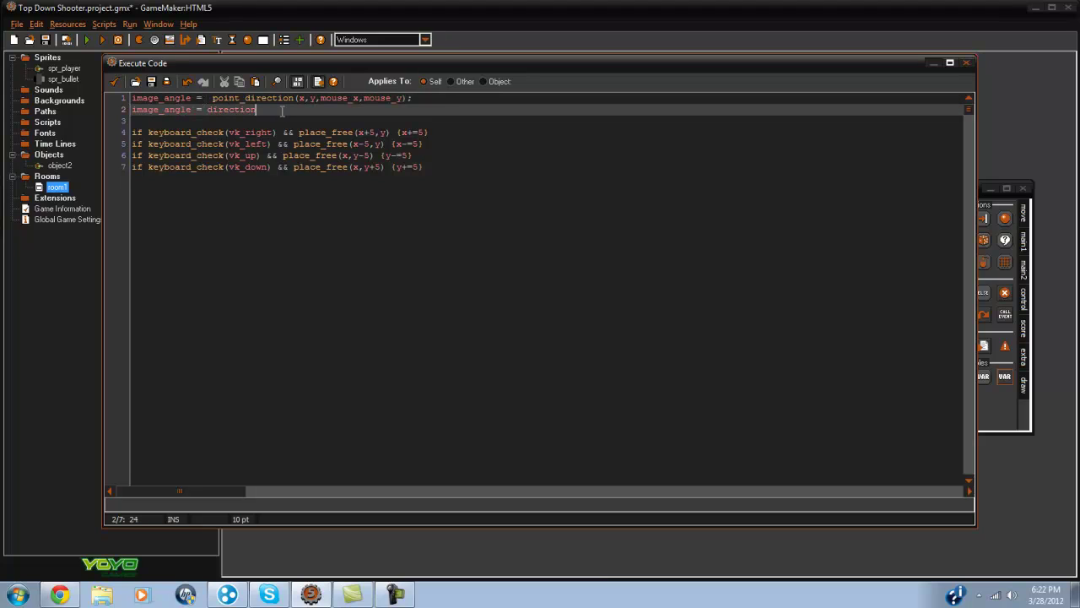
left_click_drag(284, 110, 132, 110)
key("BackSpace")
key("BackSpace")
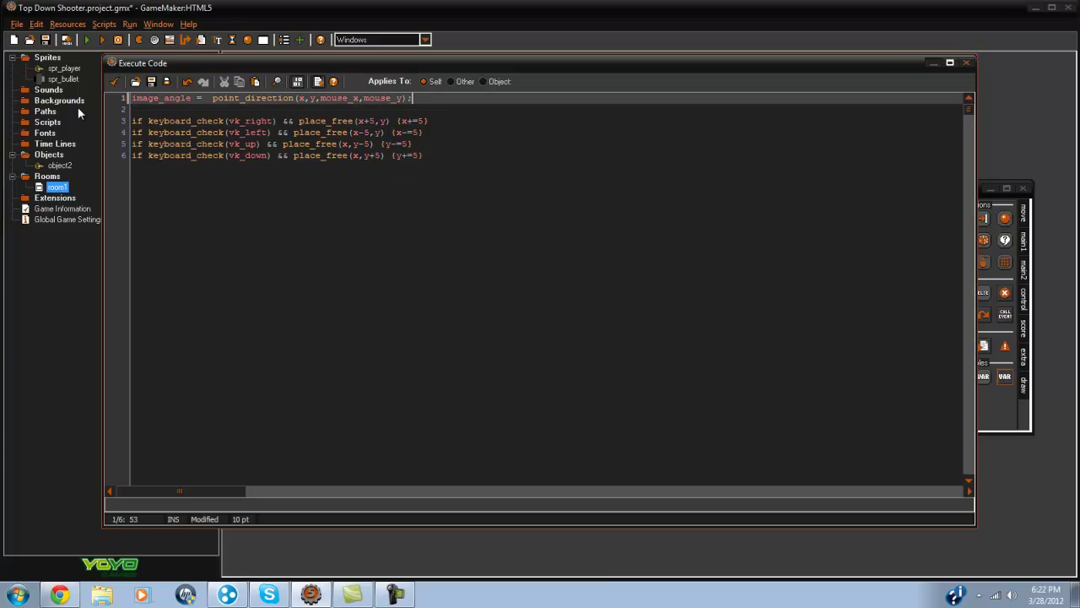
left_click(115, 82)
- Run the game and move the player around with W, A, S, D
left_click(100, 38)
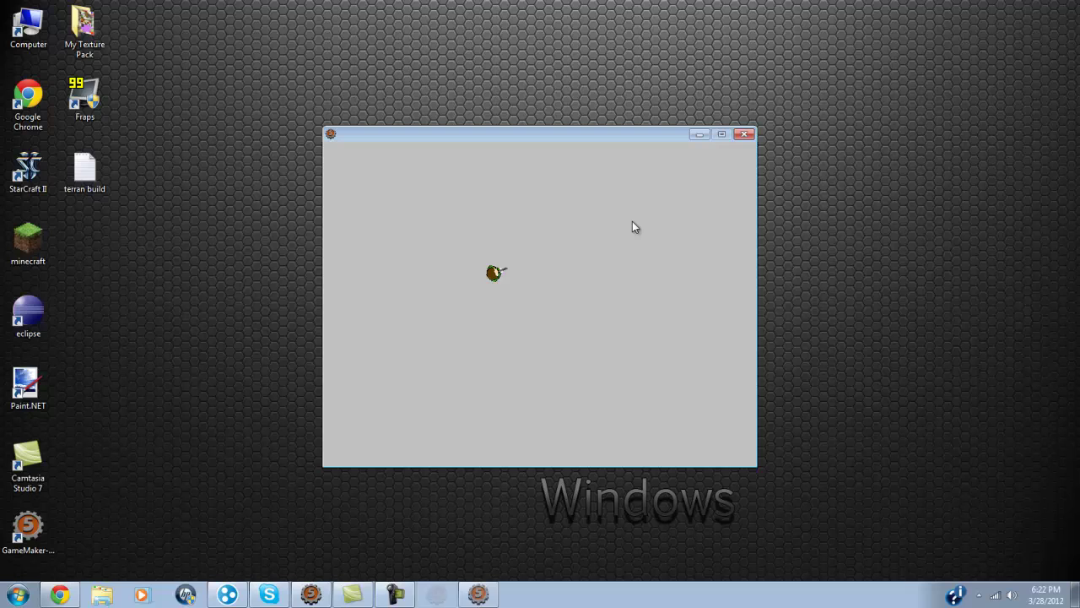
key("s")
key("d")
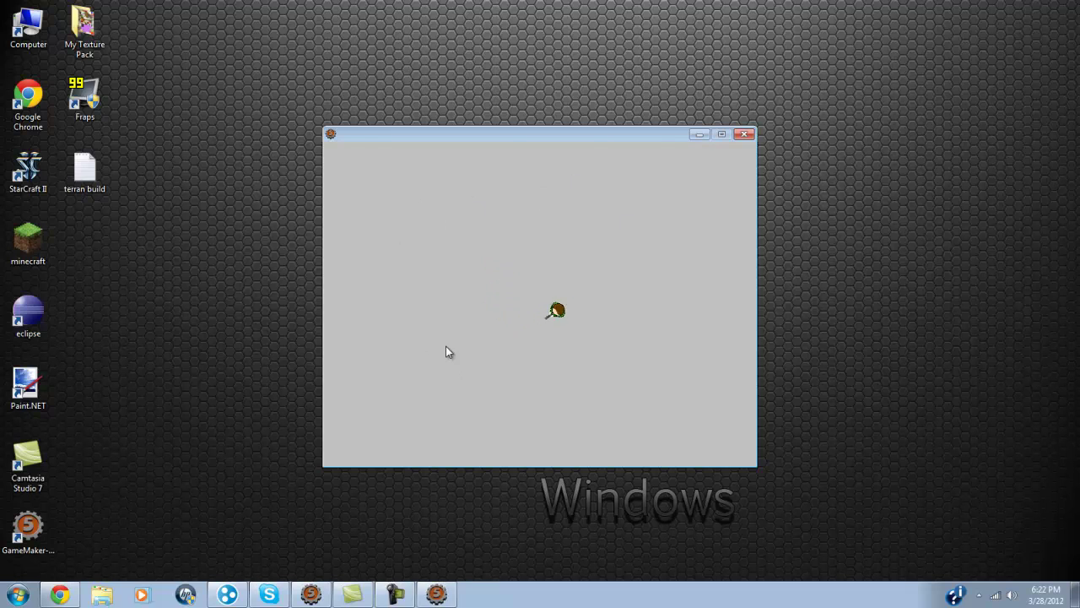
key("w")
key("a")
key("s")
key("d")
key("a")
- Make image_angle = direction the Step code's first line and run the game with F5
left_click(747, 137)
double_click(719, 224)
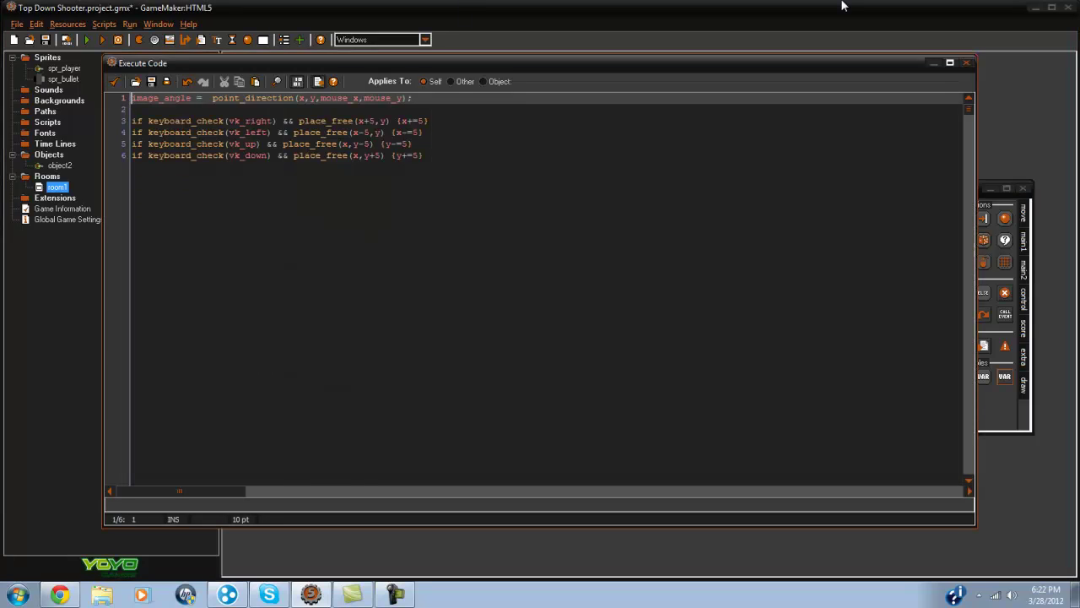
key("Return")
key("Up")
type("image")
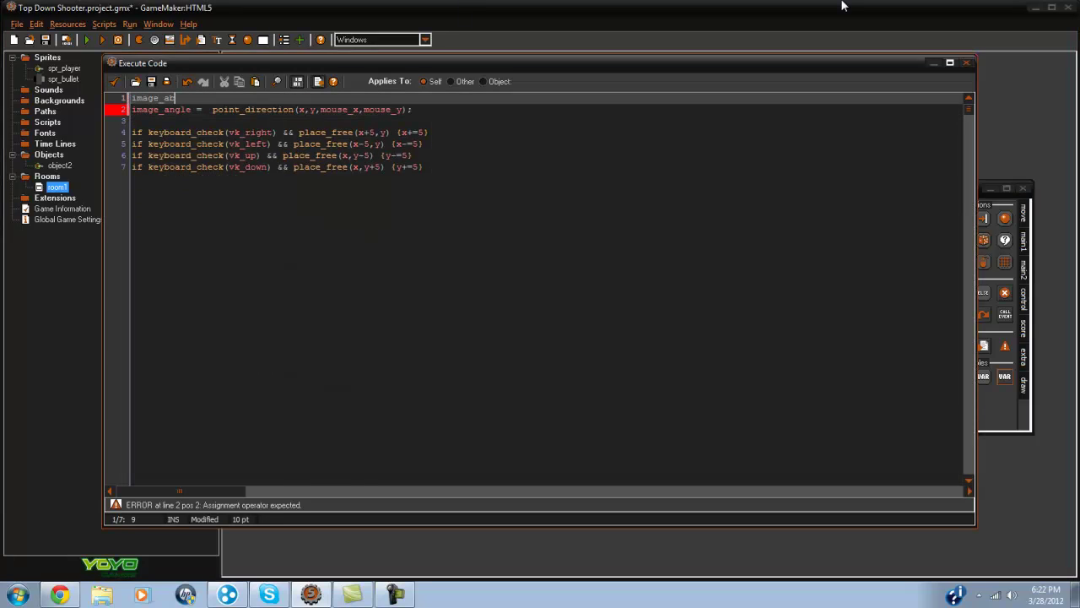
key("BackSpace")
key("BackSpace")
type("nglwe")
type("e =")
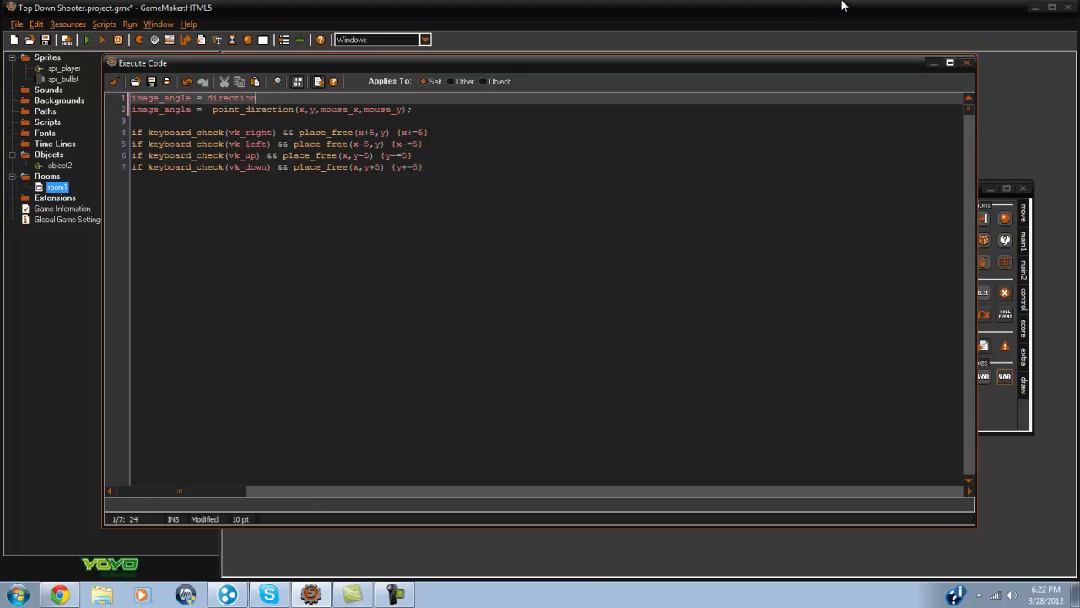
key("F5")
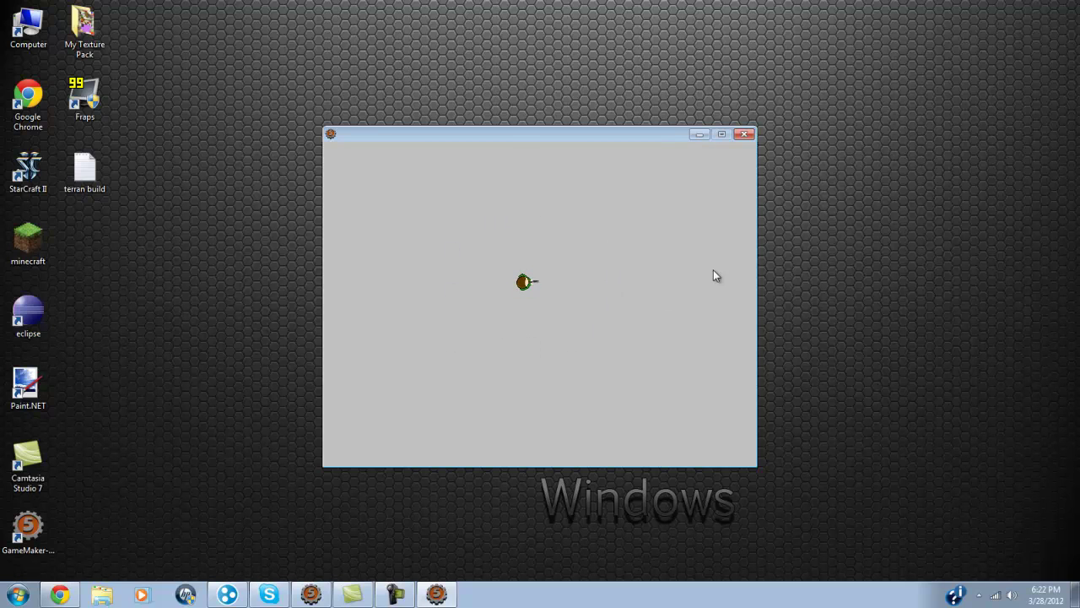
- Create obj_bullet with the spr_bullet sprite
left_click(743, 133)
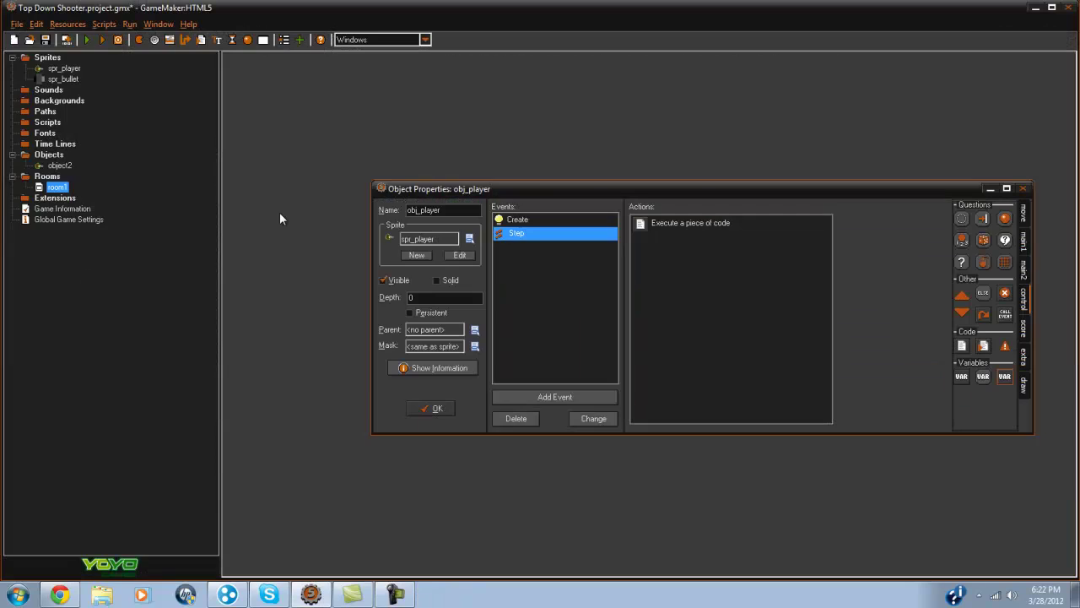
right_click(52, 162)
left_click(76, 157)
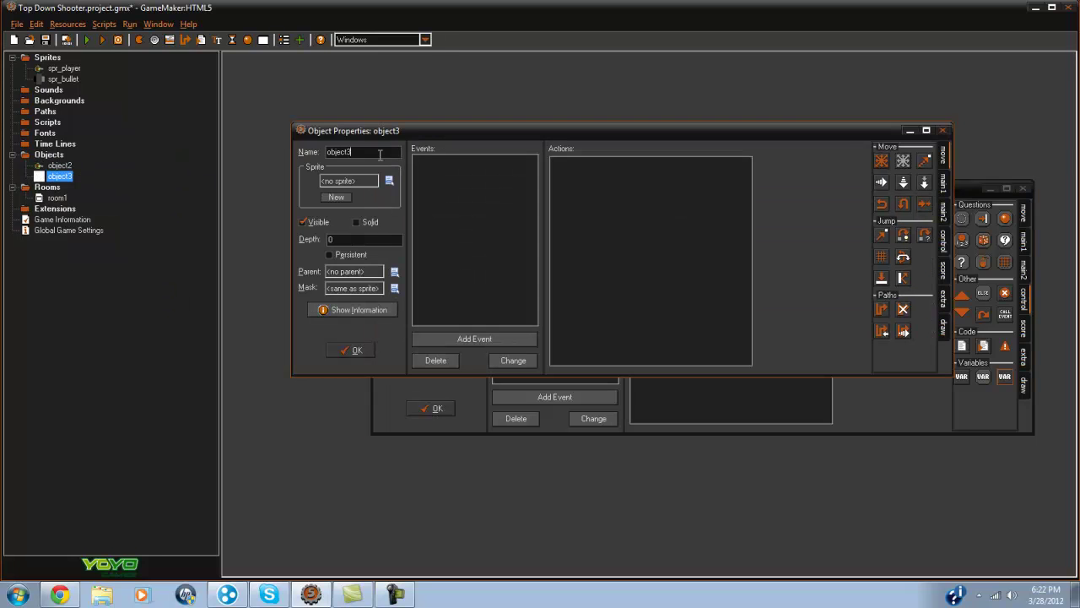
type("obj")
type("t")
left_click(369, 183)
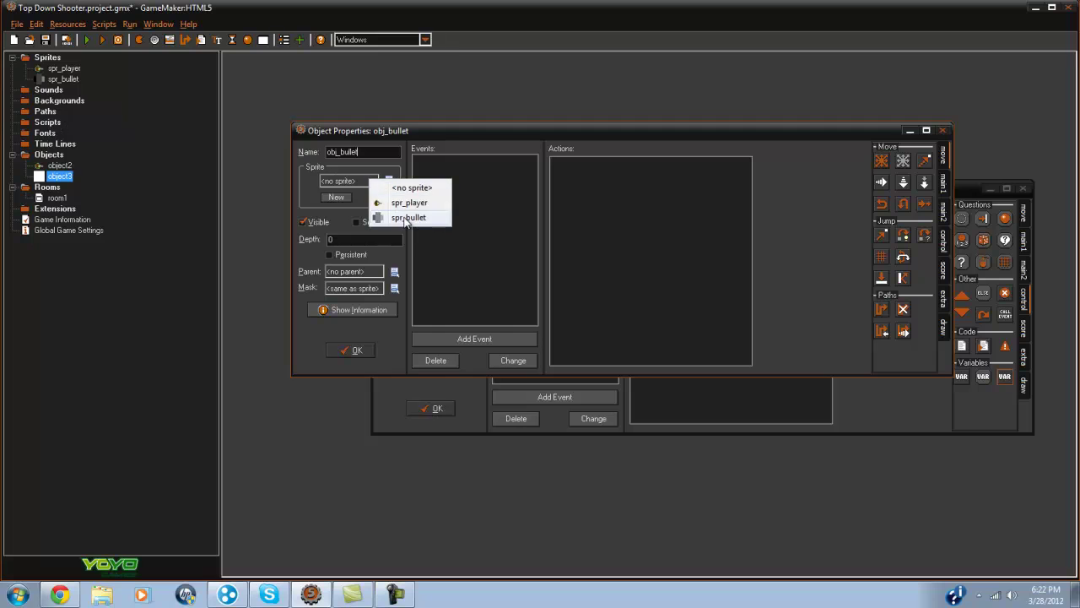
left_click(438, 214)
left_click(357, 349)
- Add a Global Left Button mouse event to obj_player
left_click_drag(621, 186, 593, 138)
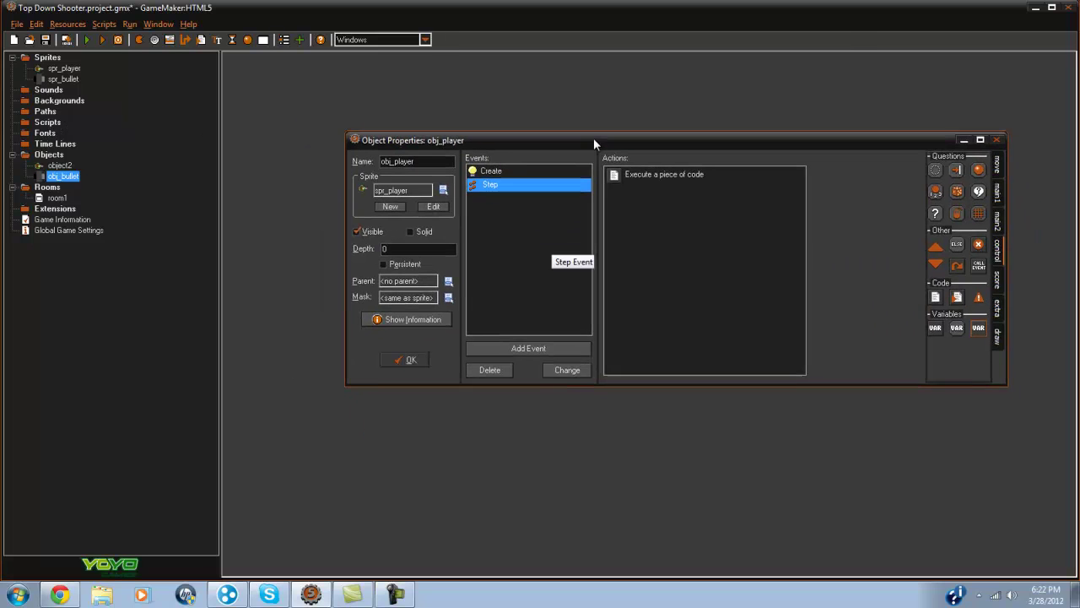
left_click(540, 347)
left_click(569, 228)
mouse_move(632, 467)
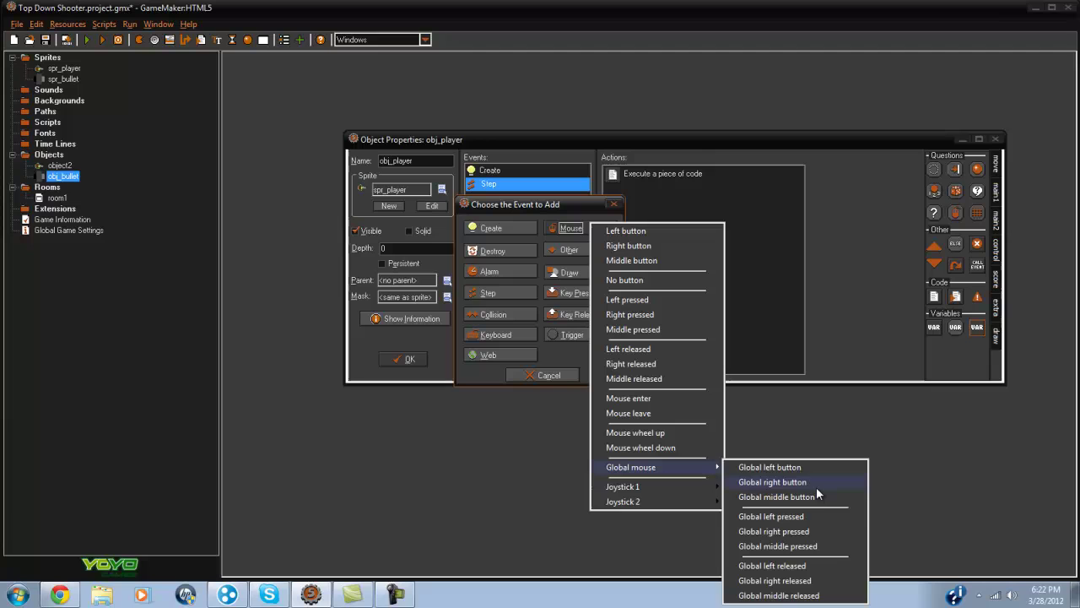
left_click(791, 466)
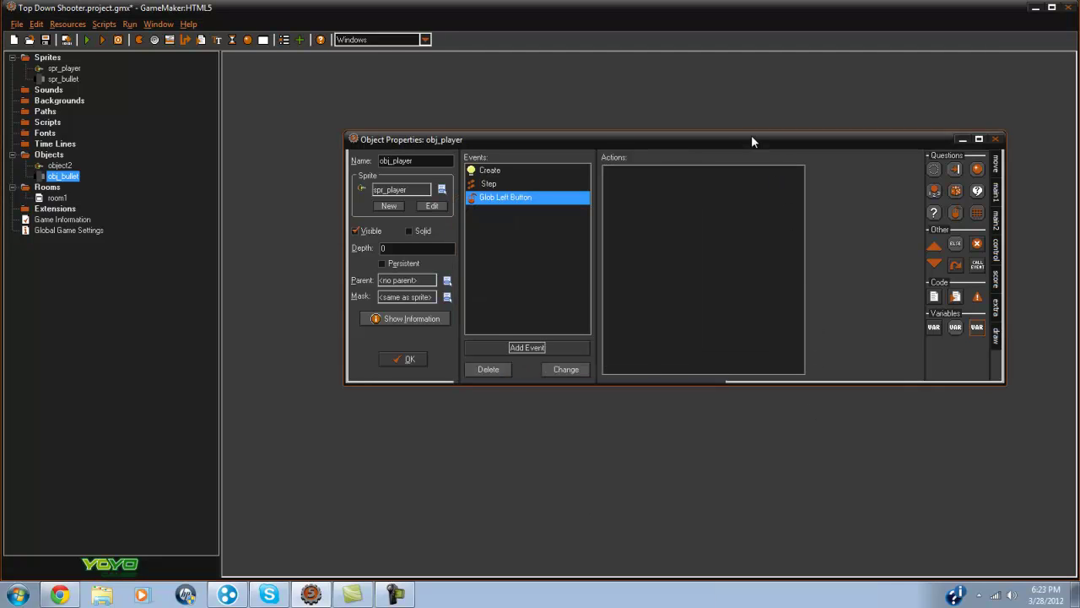
- Start the left-click code with an if shooting=false block that sets shooting=true
left_click_drag(933, 296, 676, 274)
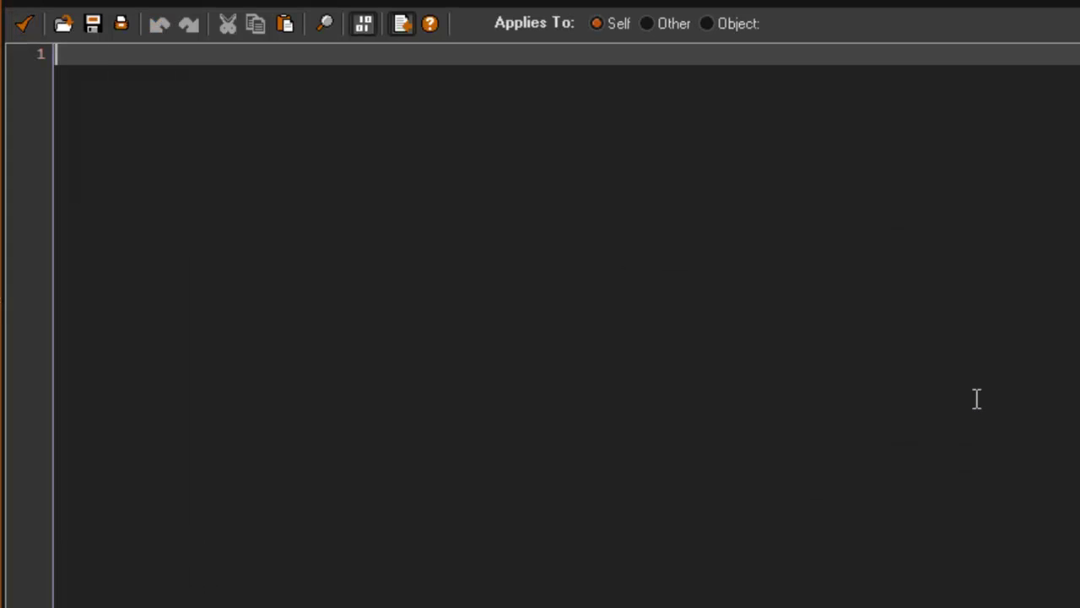
type("if sho")
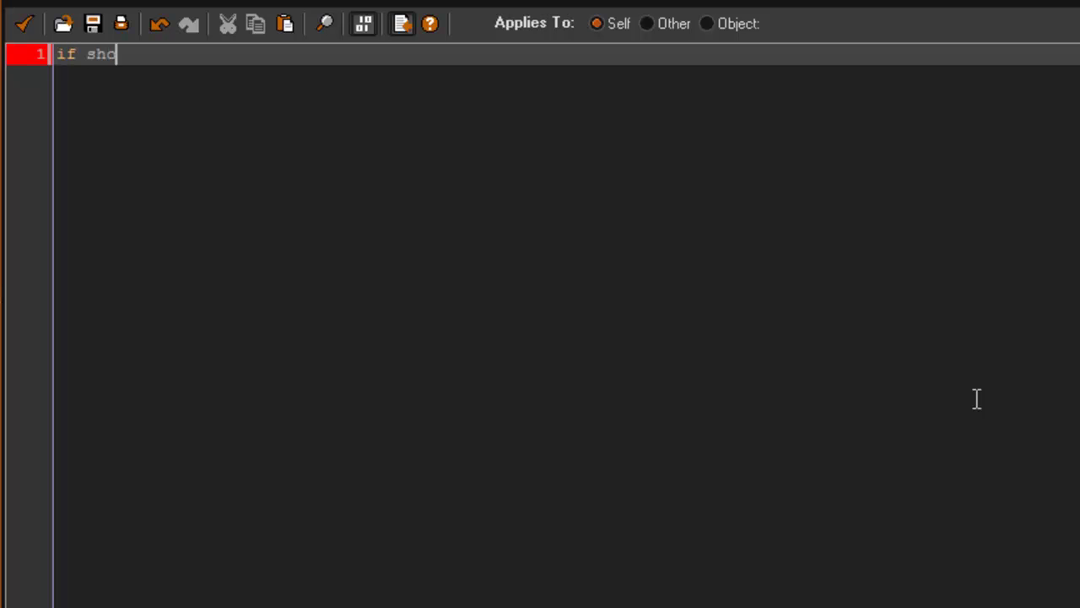
type("oting=")
type("false")
key("Return")
type("{")
key("Return")
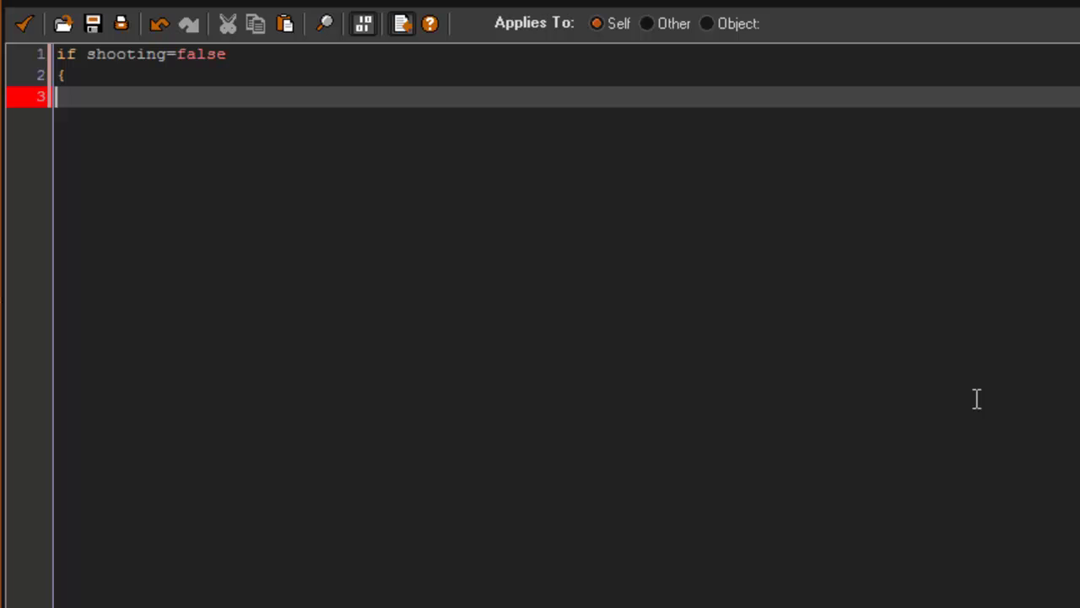
key("Return")
type("}")
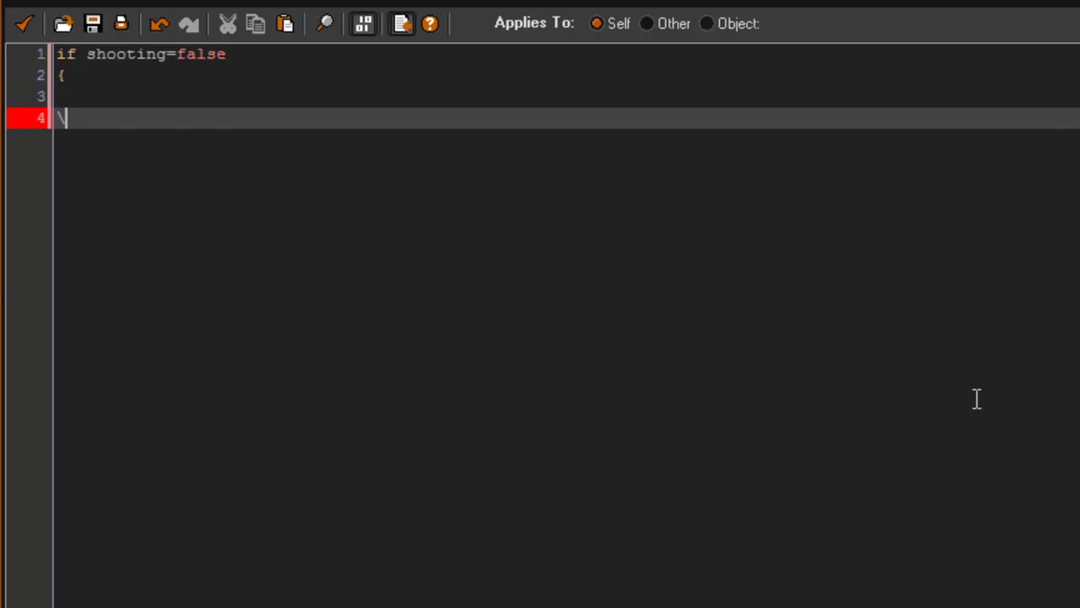
key("Up")
type("shott")
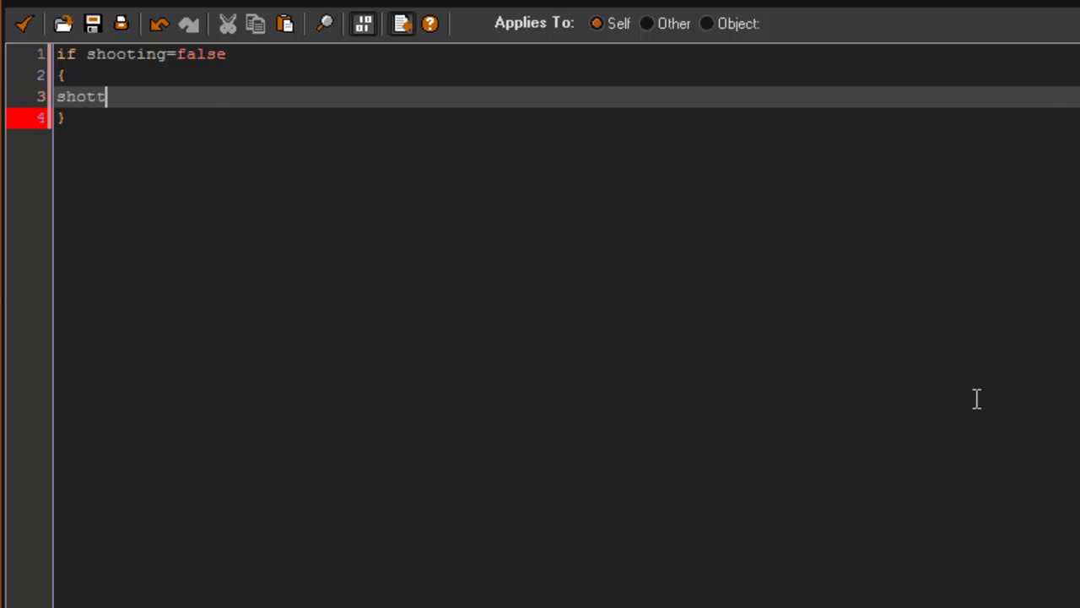
type("ing")
key("BackSpace")
key("BackSpace")
key("BackSpace")
key("BackSpace")
key("BackSpace")
type("oting")
type("=true")
key("Return")
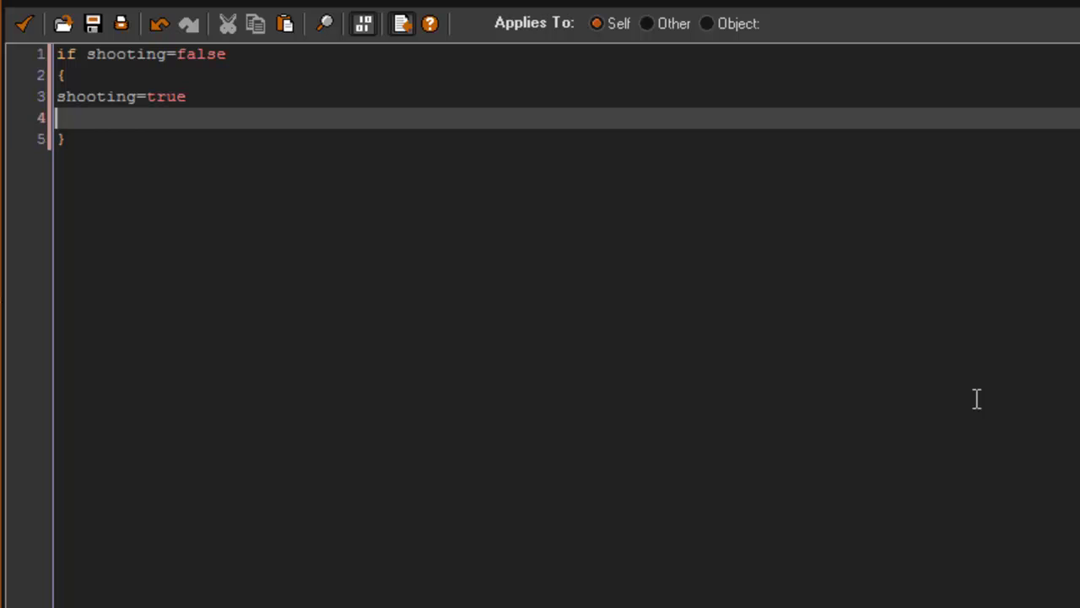
- Add instance_create(x,y,obj_bullet) and alarm[0]=30 to the block and save the code
type("instance=")
key("BackSpace")
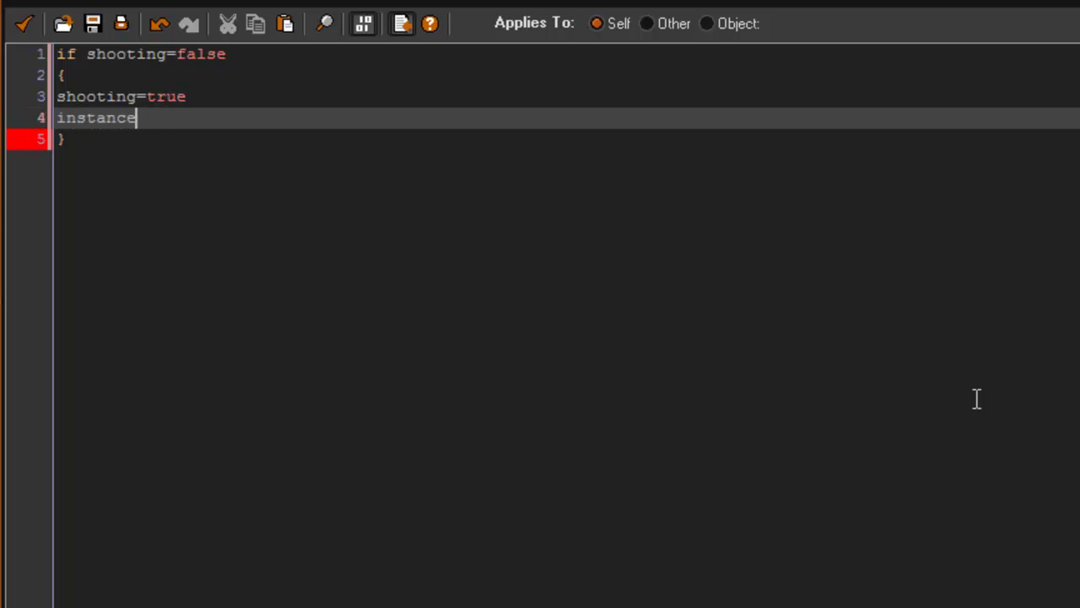
type("_create(*)")
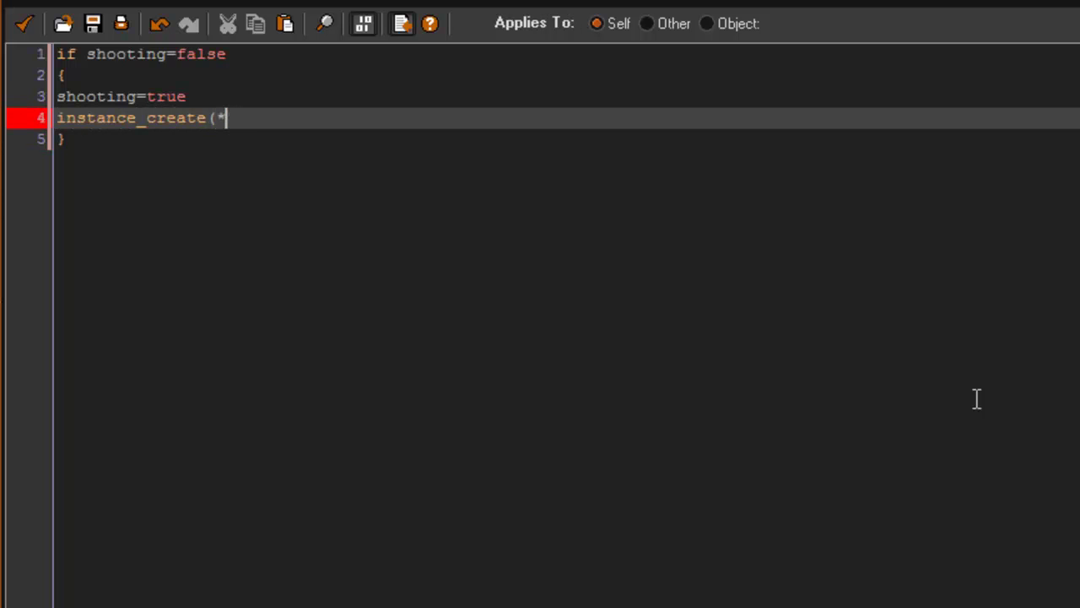
key("BackSpace")
type("x,y,")
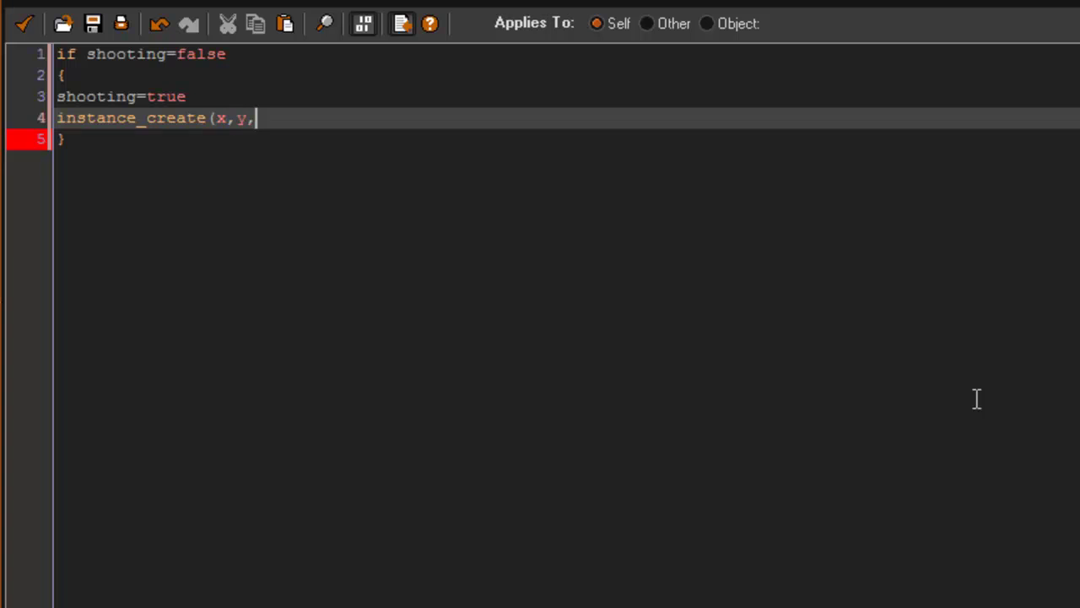
type("obj_bullet")
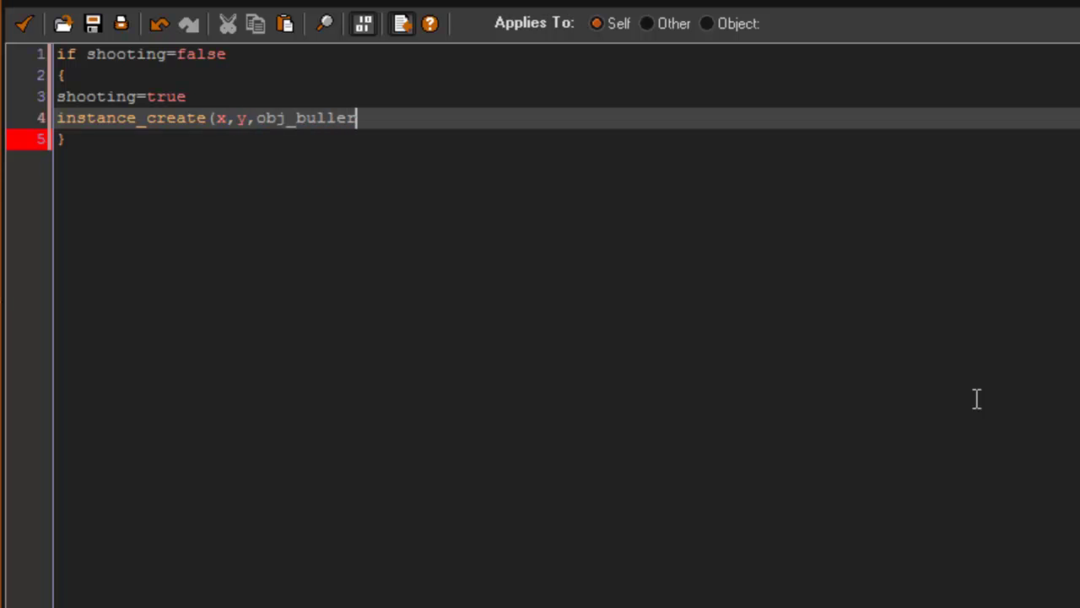
type(")")
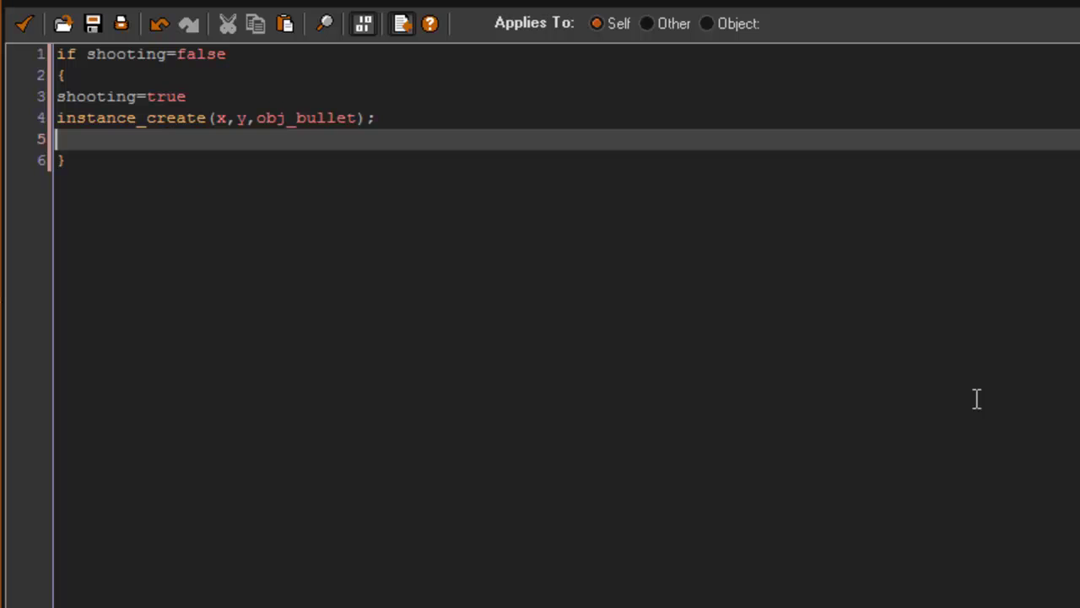
type("alarm")
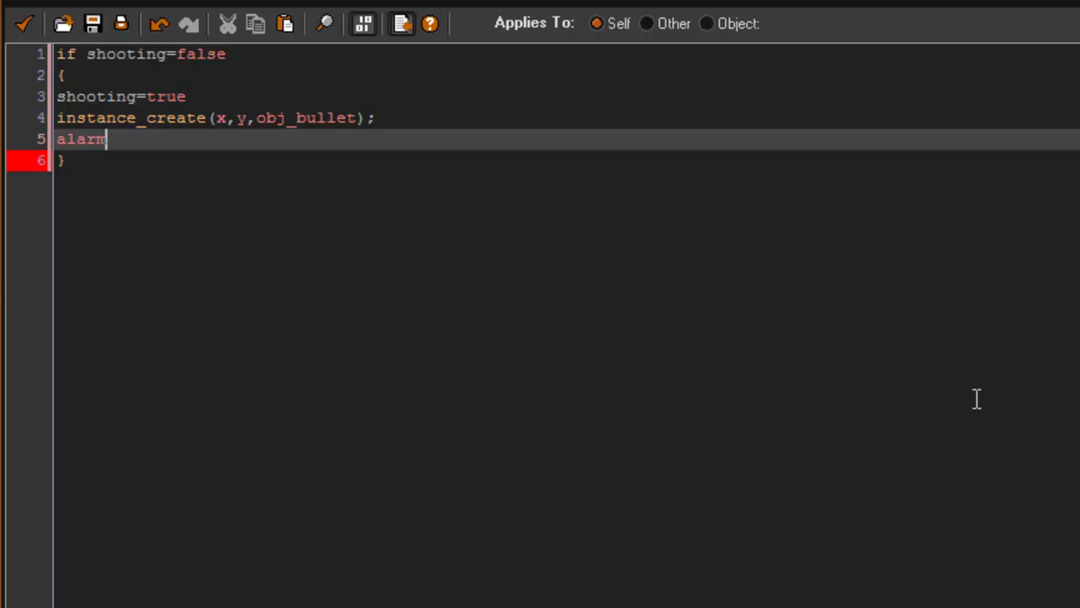
type("[0]=30")
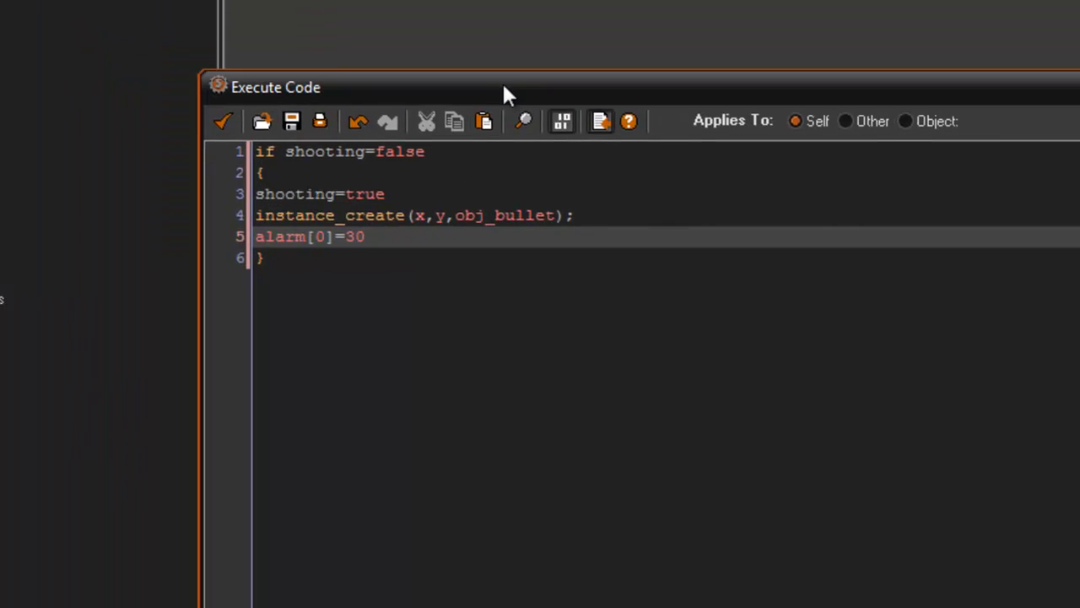
left_click(429, 151)
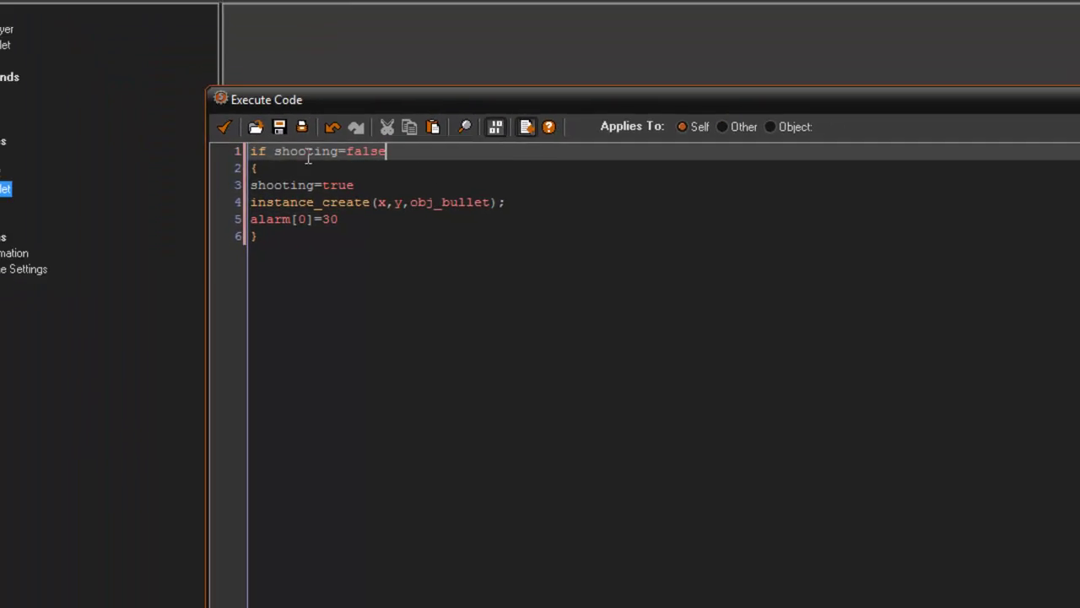
left_click(246, 173)
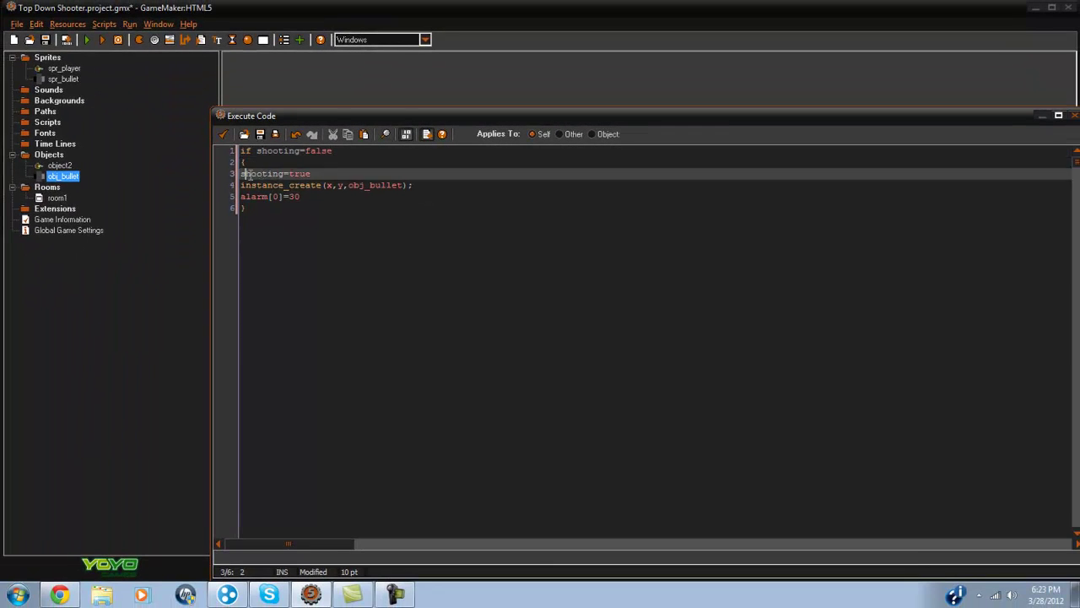
left_click_drag(246, 173, 311, 173)
left_click(320, 175)
left_click(377, 151)
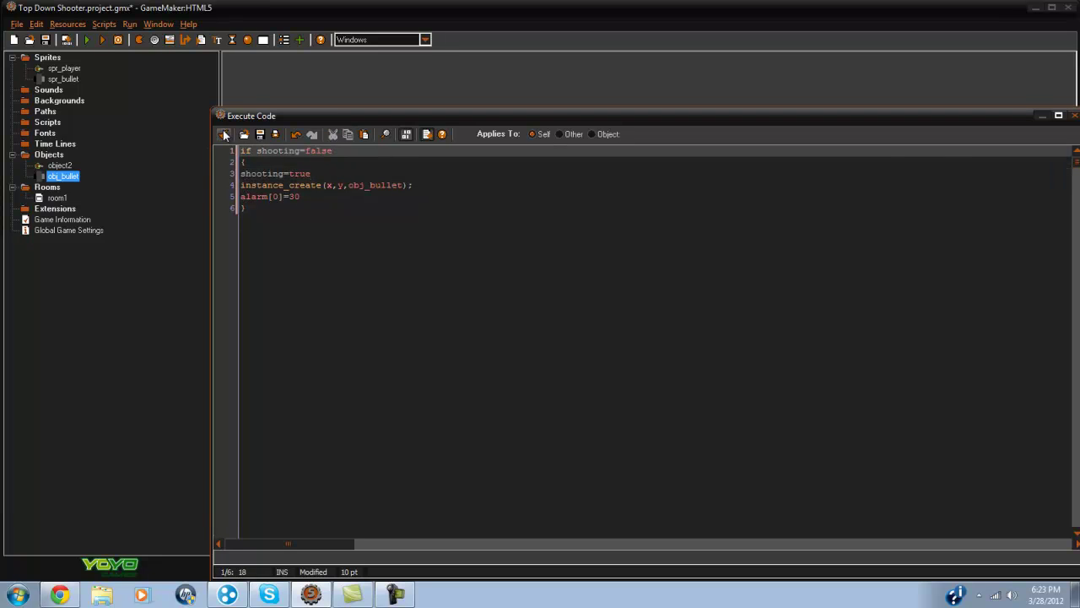
left_click(225, 135)
- Add an Alarm 0 event resetting shooting=false, and test-run the game to see bullets
left_click(495, 362)
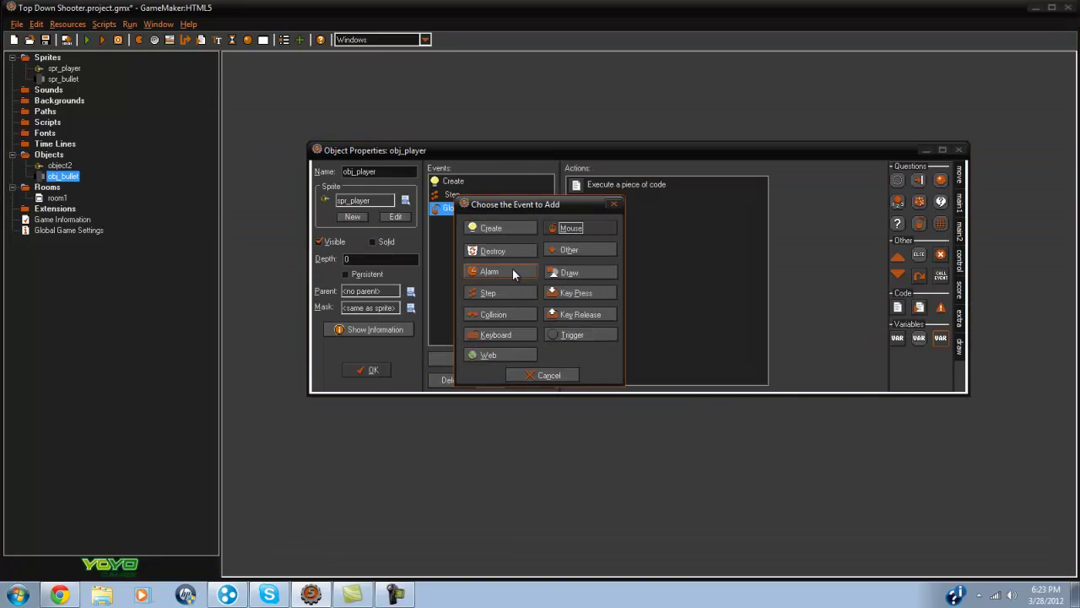
left_click(512, 272)
left_click_drag(897, 307, 664, 289)
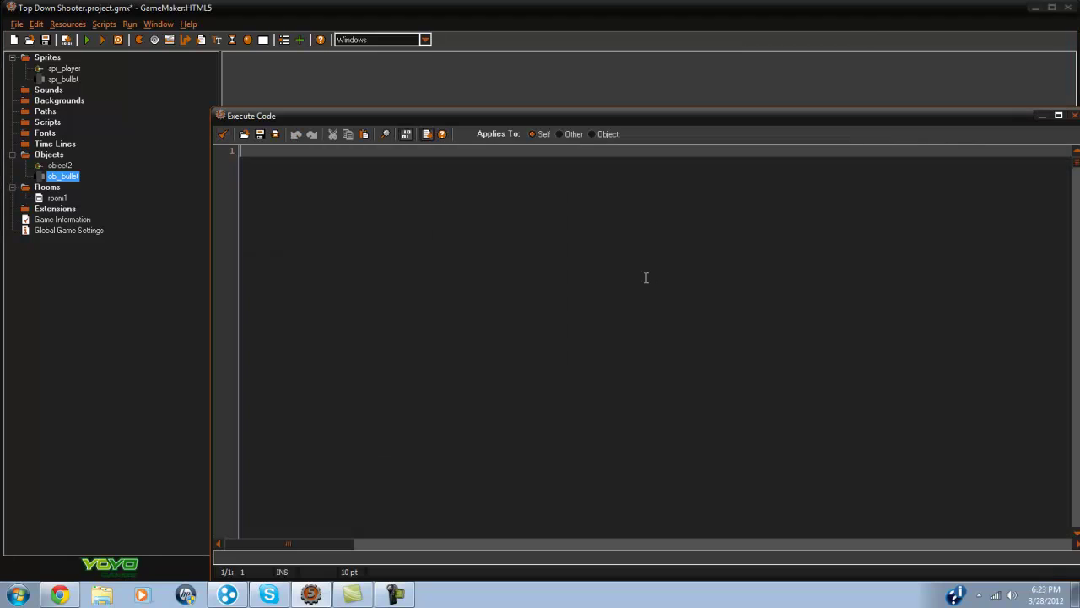
type("i")
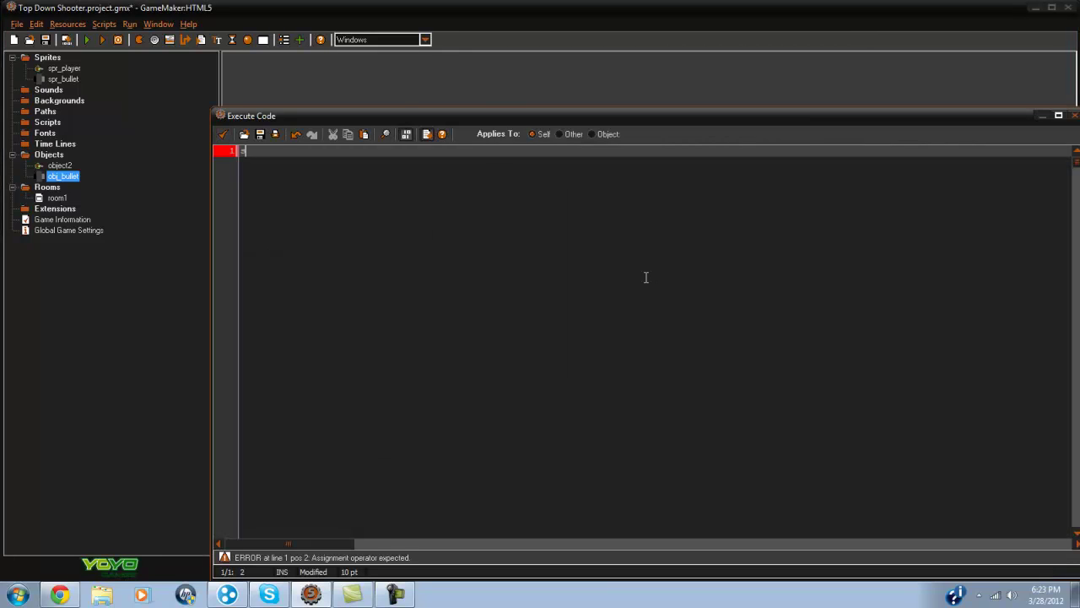
type("ing=false")
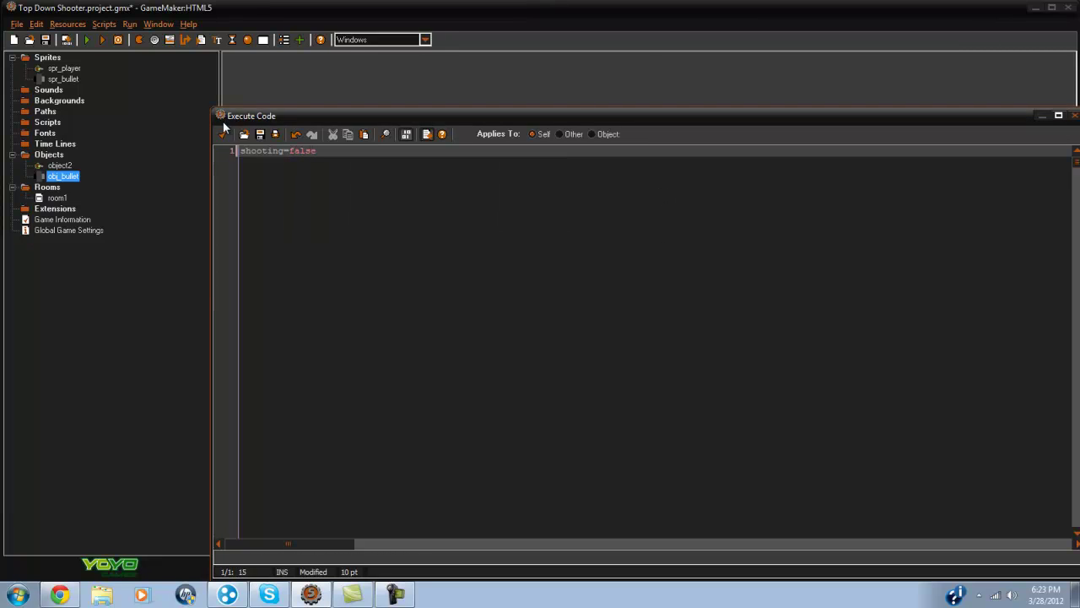
left_click(223, 133)
left_click(68, 42)
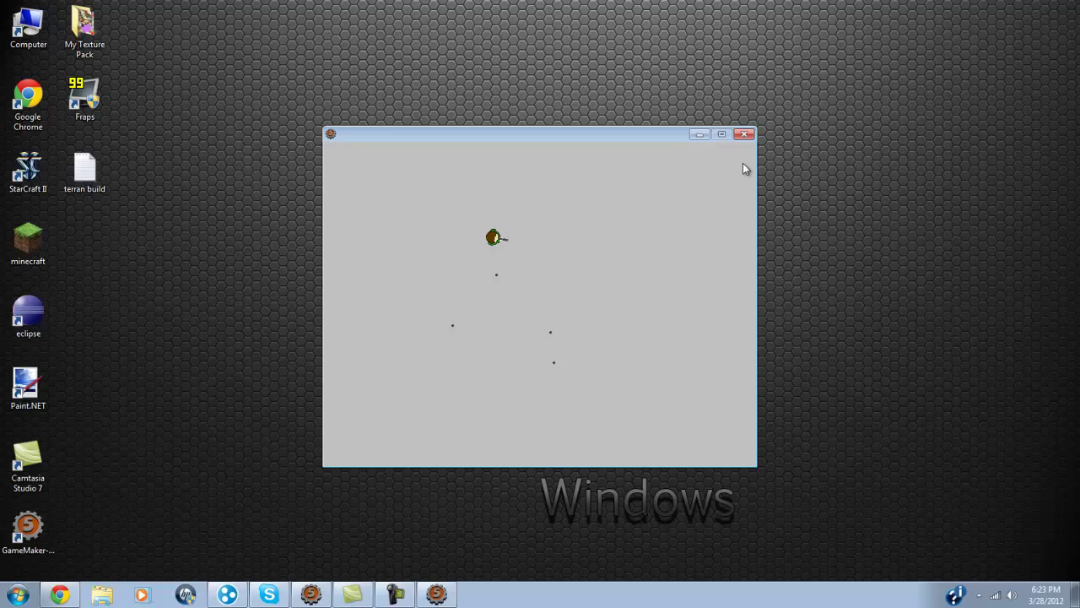
left_click(743, 138)
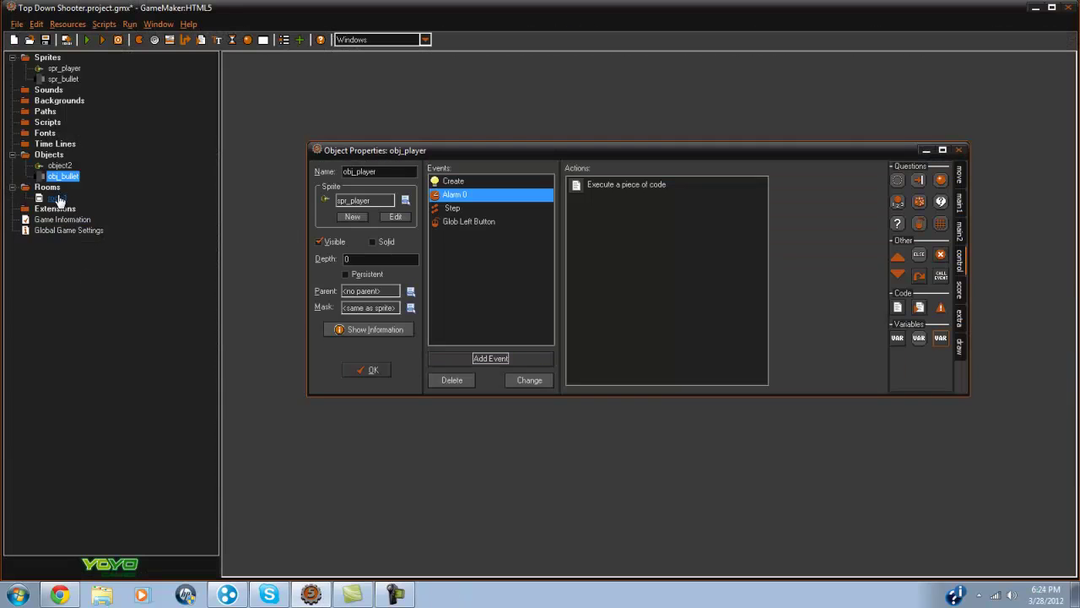
- Add a Create event with an Execute Code action to obj_bullet
double_click(57, 177)
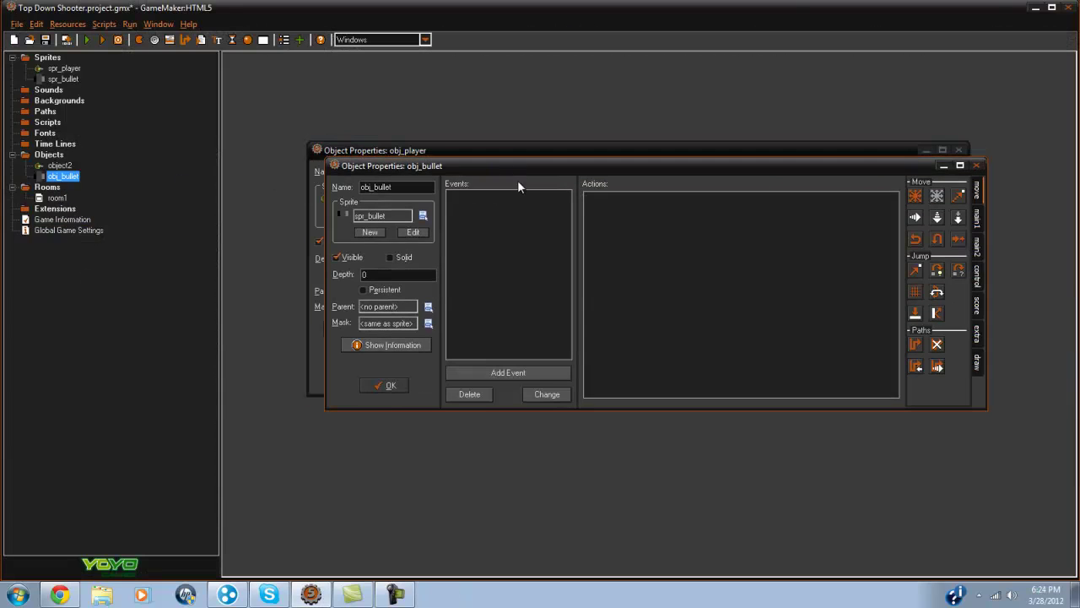
left_click(492, 426)
left_click(507, 243)
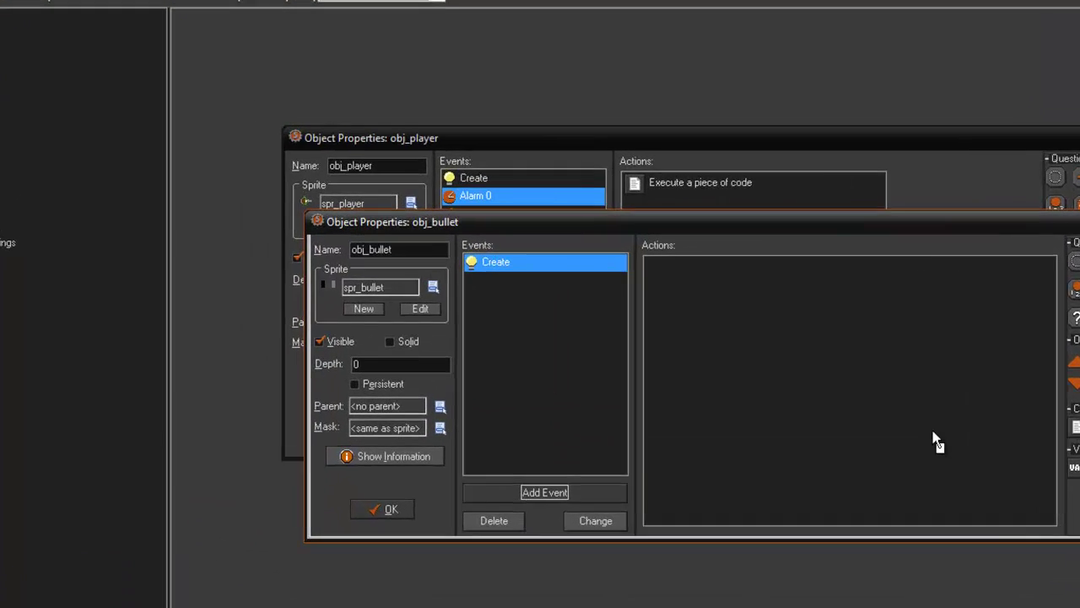
left_click_drag(936, 443, 928, 438)
- Write move_towards_point(mouse_x,mouse_y,15) as the bullet's Create code
type("move")
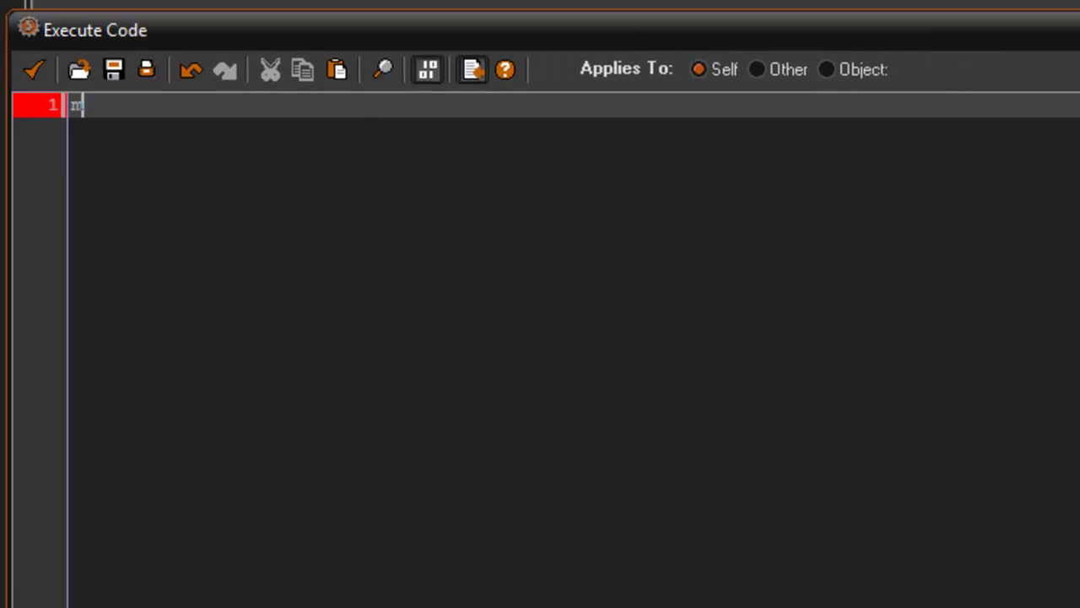
type("_towa")
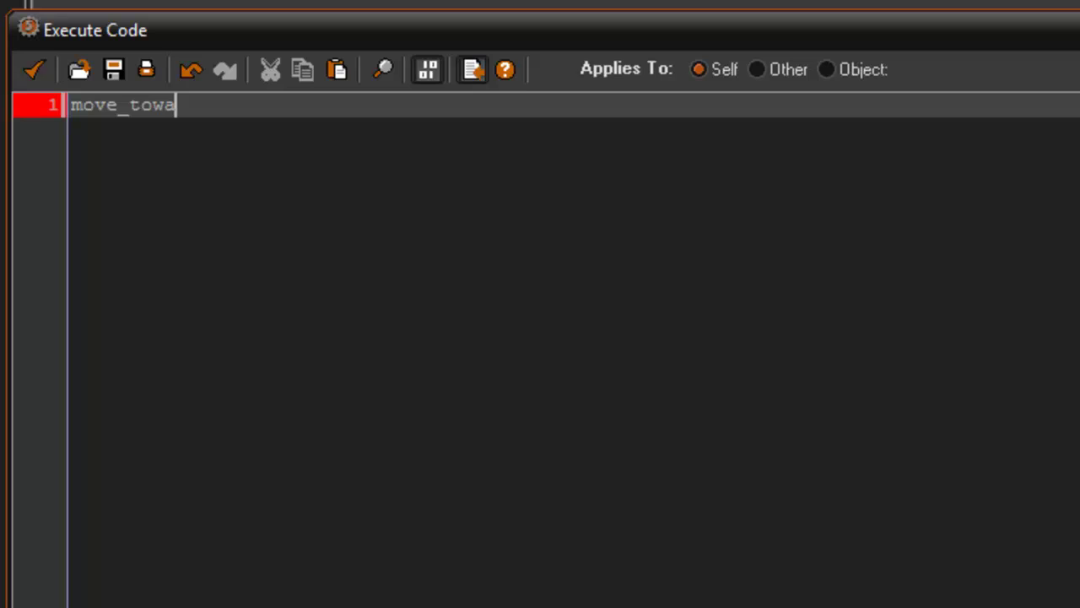
type("rds_po")
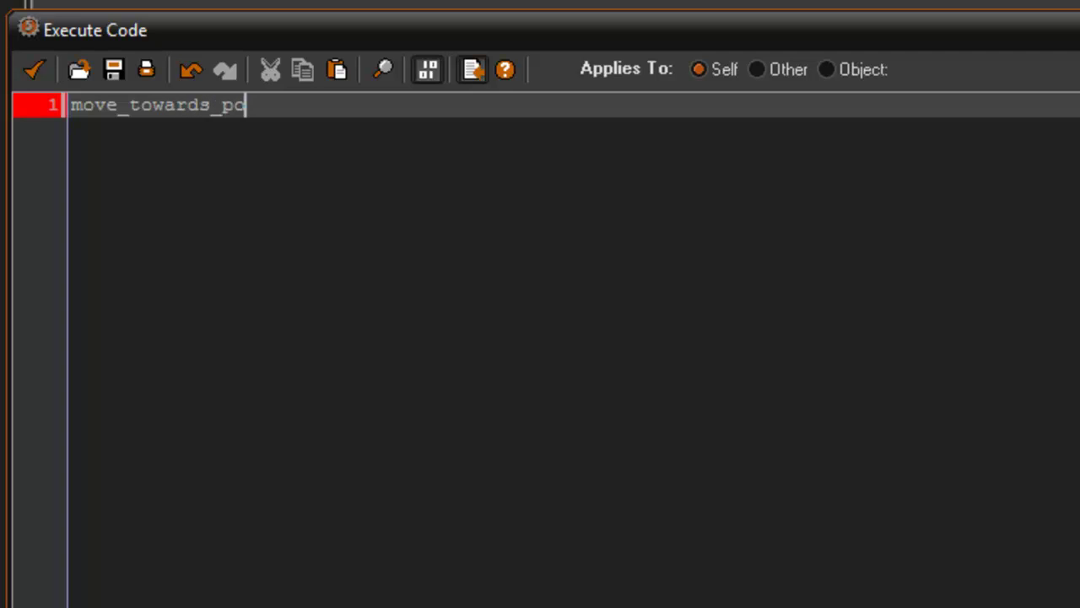
type("int(")
key("Left")
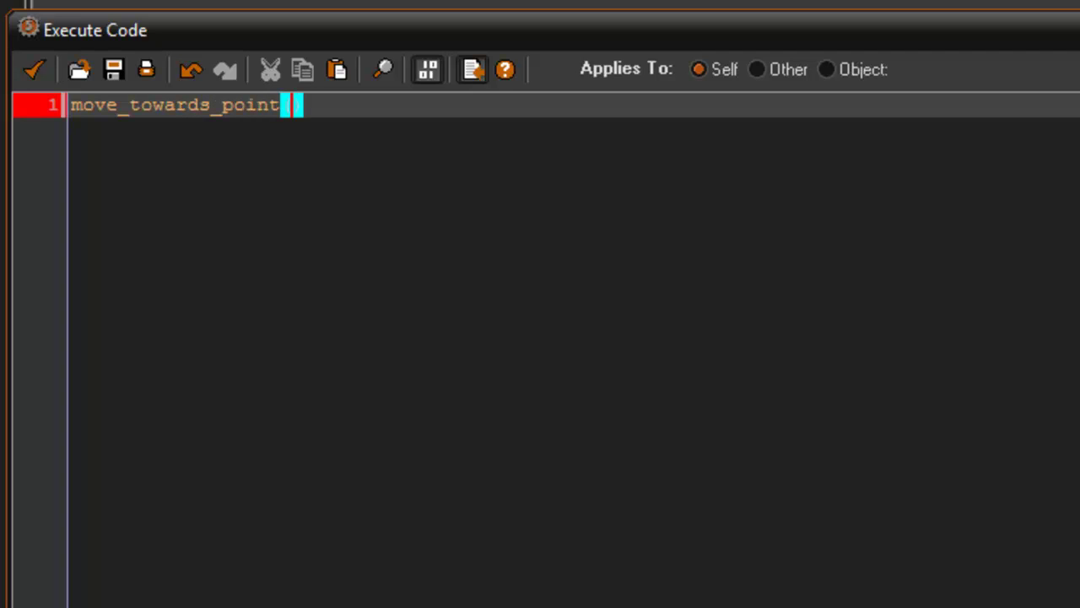
type("mouse_x,")
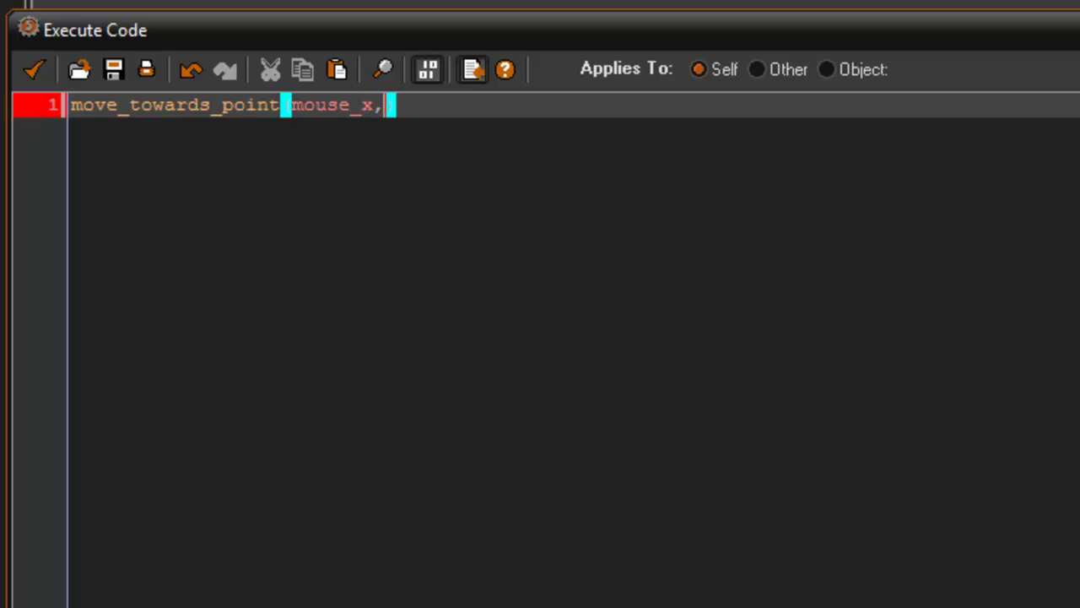
type("mouse_y")
key("BackSpace")
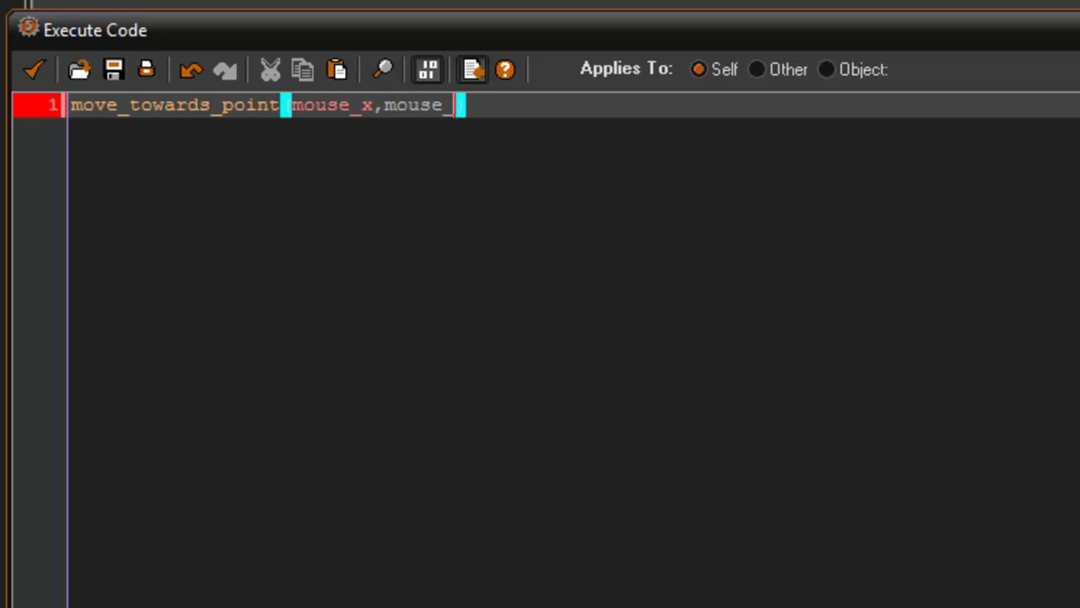
type("t,")
key("BackSpace")
key("BackSpace")
type("y,1")
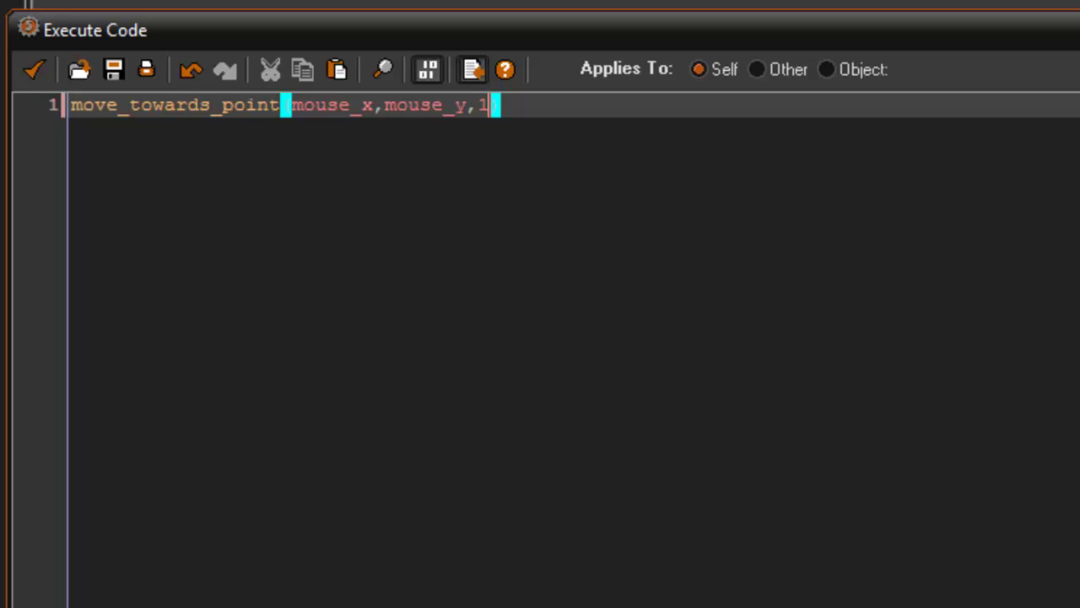
type("5")
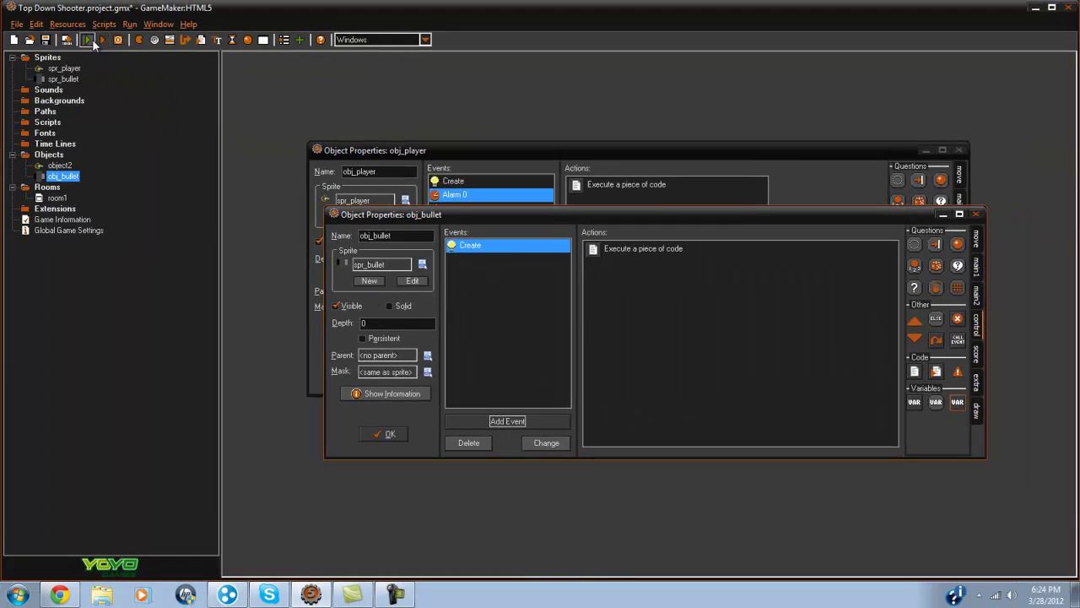
left_click(88, 40)
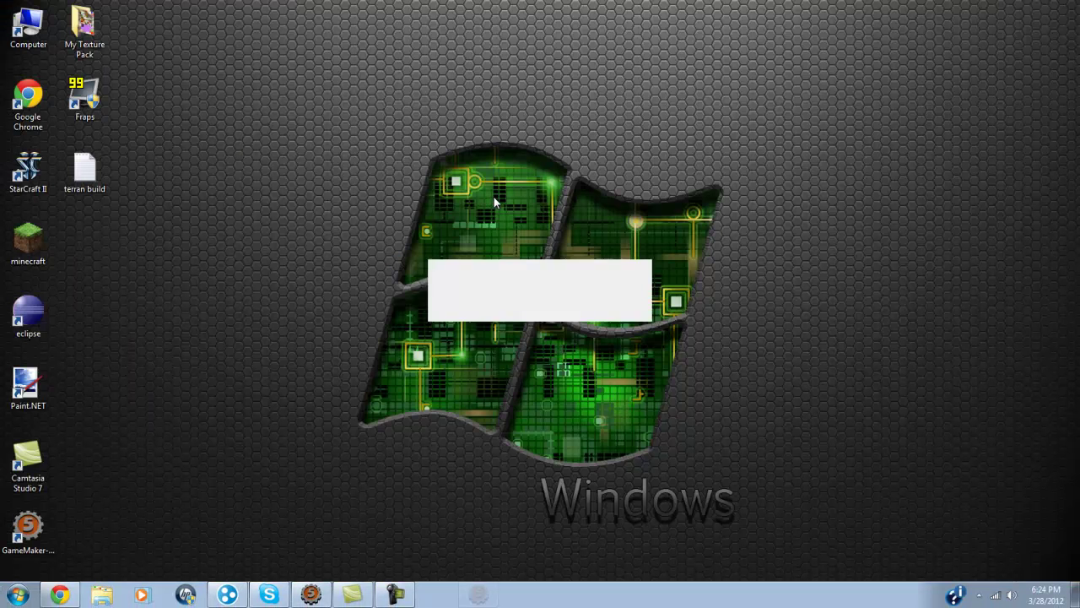
left_click(421, 287)
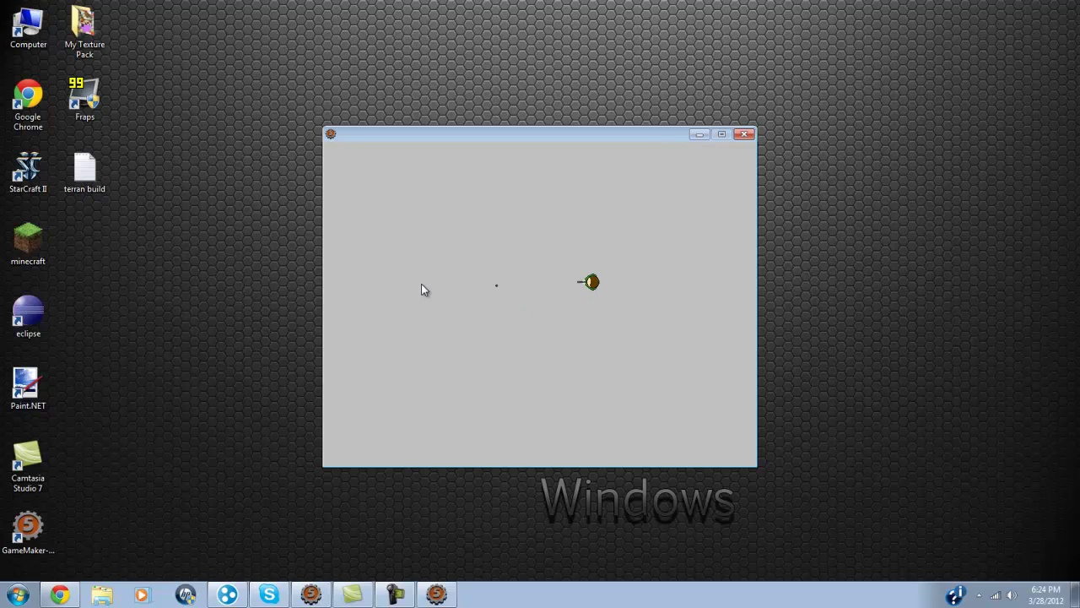
left_click(617, 394)
left_click(613, 234)
left_click(418, 291)
left_click(641, 253)
left_click(481, 388)
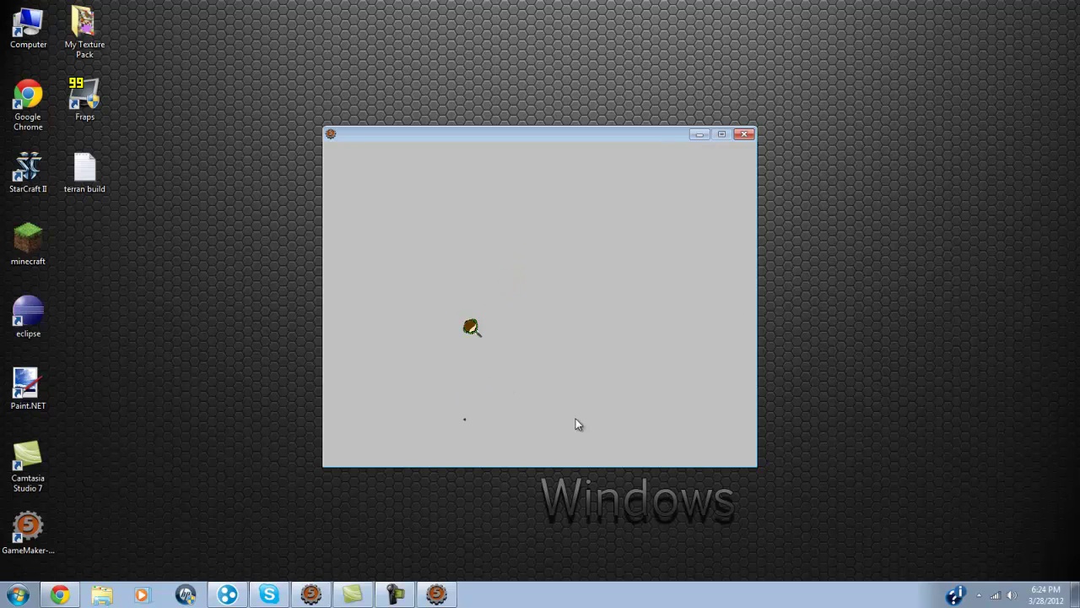
left_click(430, 286)
left_click(597, 370)
left_click(594, 207)
left_click(371, 358)
left_click(519, 234)
left_click(654, 351)
left_click(438, 390)
left_click(418, 198)
left_click(582, 334)
key("Left")
key("Down")
key("Up")
key("Left")
key("Down")
key("Right")
key("Up")
key("Up")
key("Down")
key("Left")
key("Up")
left_click(743, 135)
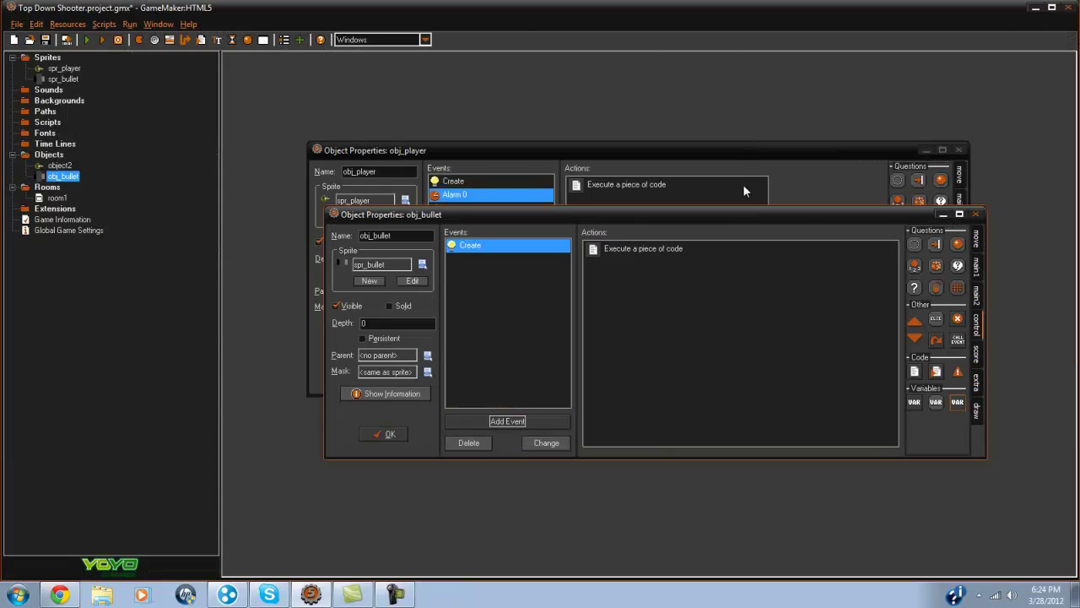